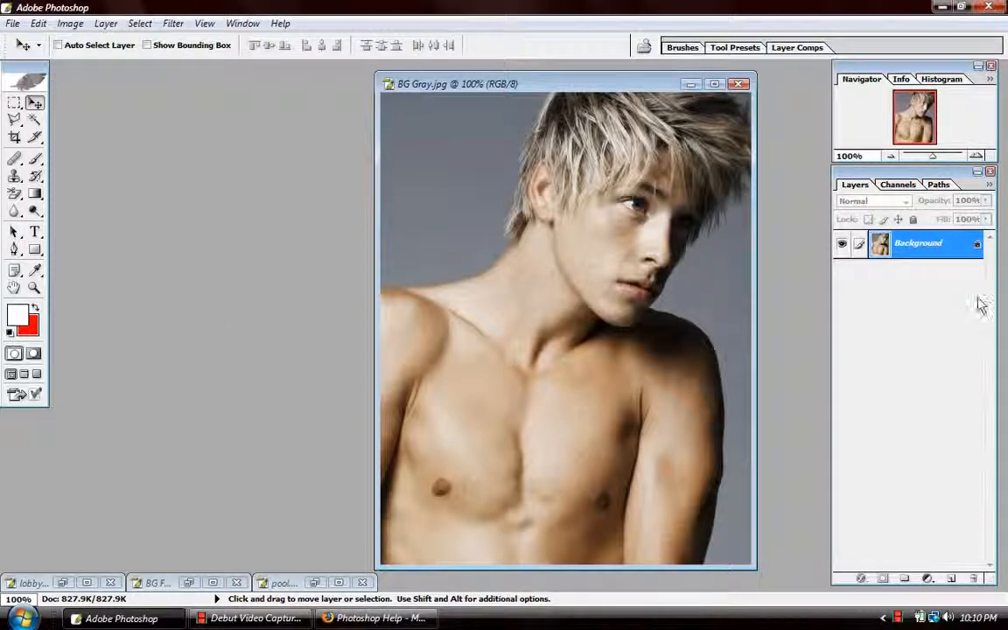
# Step: Duplicate the Background layer of BG Gray.jpg as Background copy with the original hidden, and activate the Background Eraser tool
pyautogui.rightClick(930, 245)
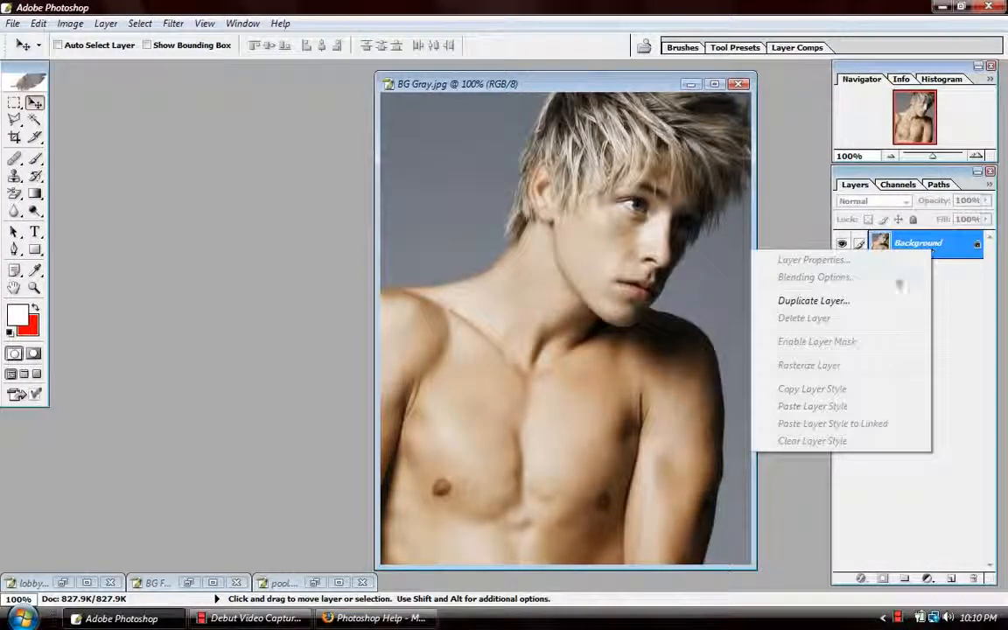
pyautogui.click(873, 301)
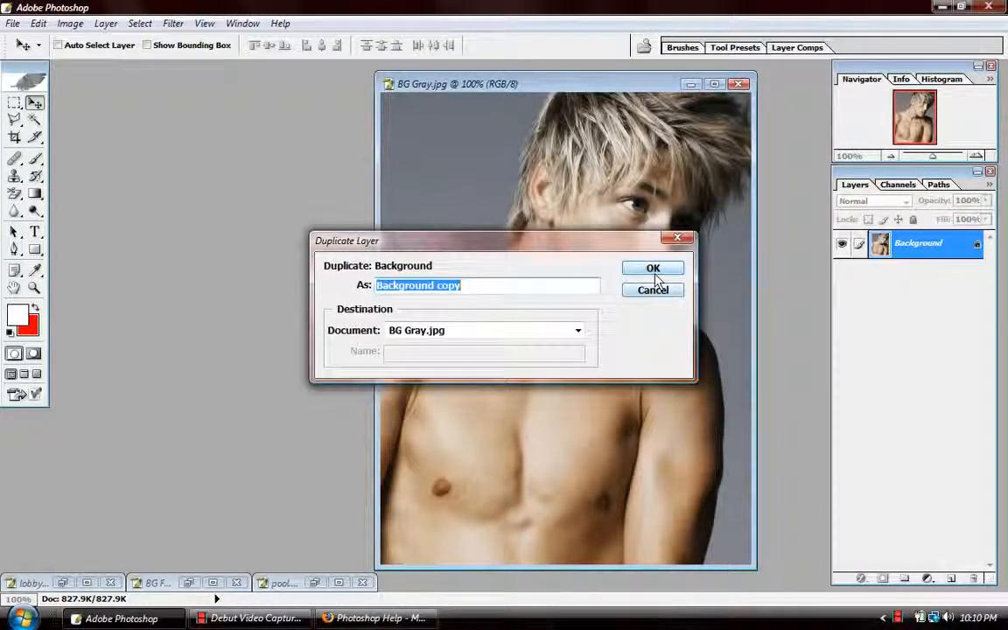
pyautogui.click(656, 273)
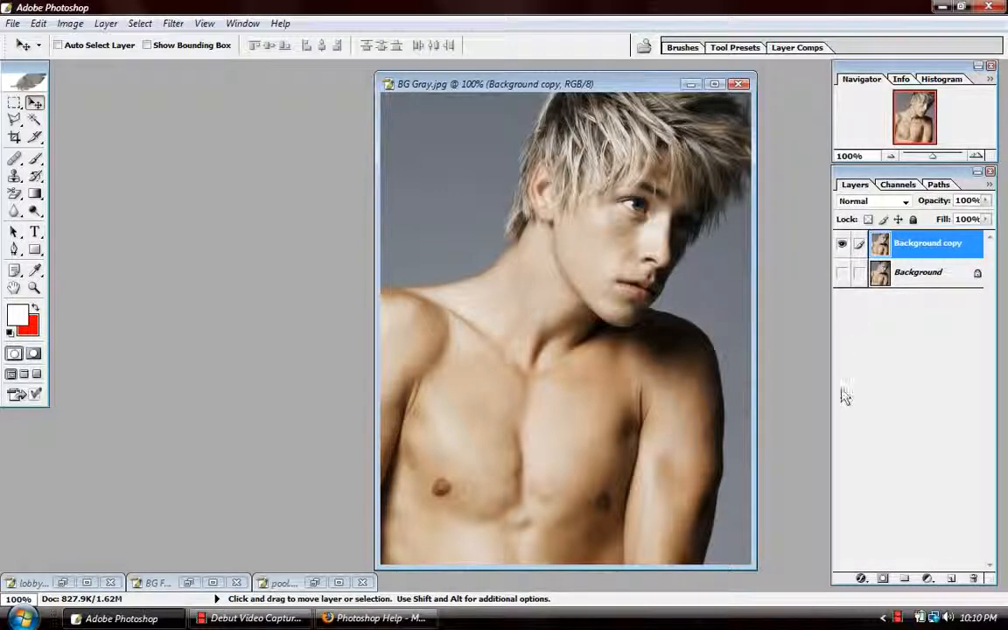
pyautogui.click(14, 197)
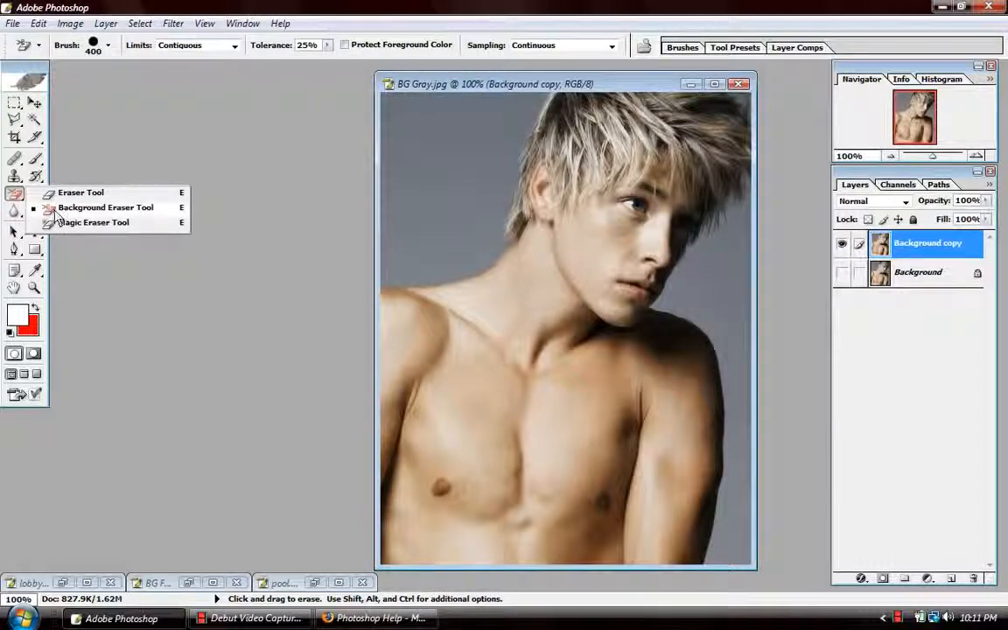
pyautogui.click(52, 209)
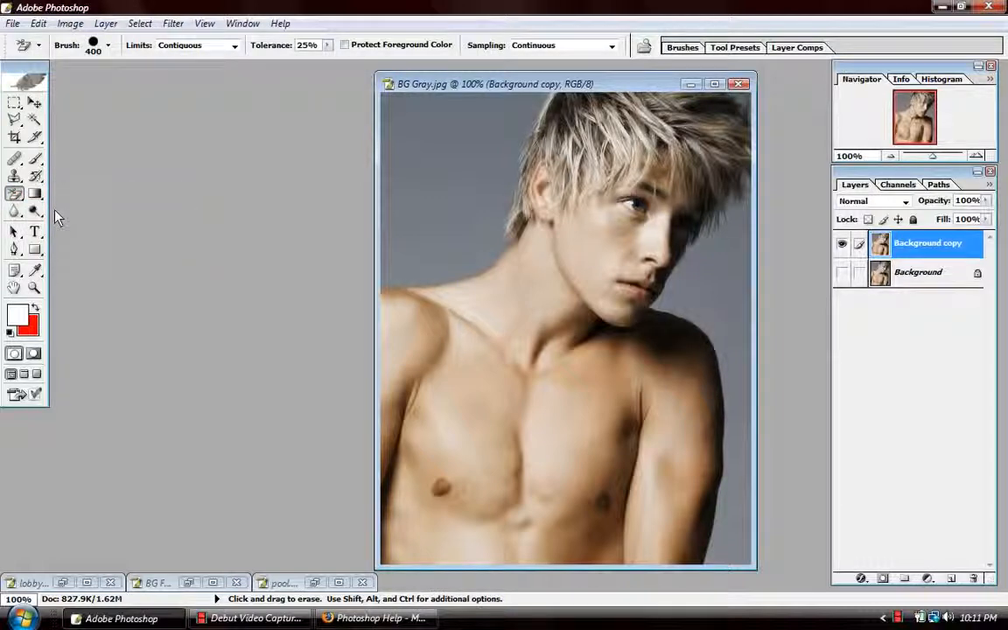
# Step: Try erasing the gray backdrop beside the man's head at 78% tolerance, and undo it
pyautogui.click(328, 49)
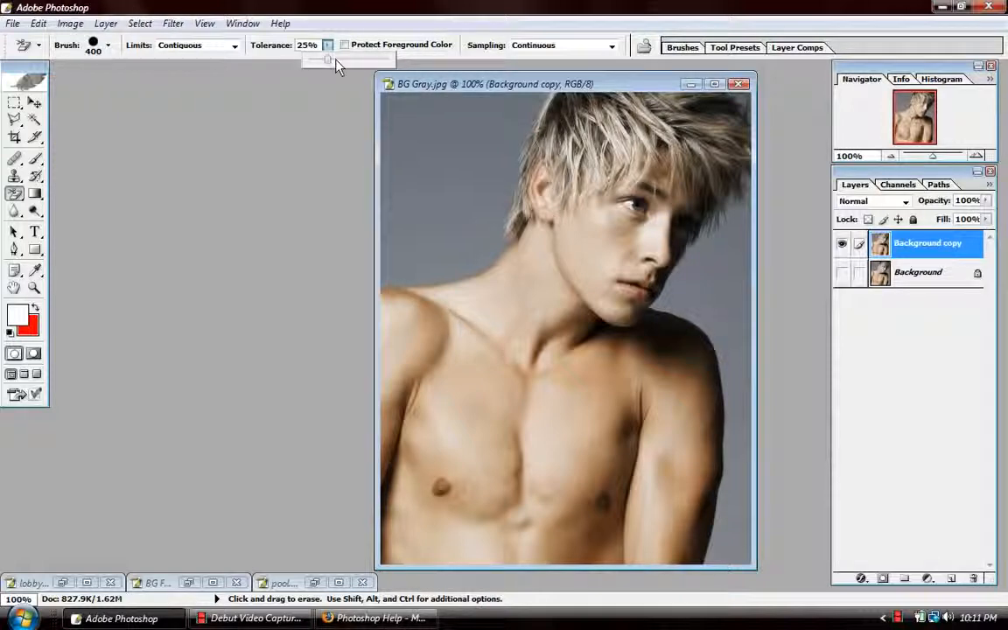
pyautogui.moveTo(338, 65)
pyautogui.mouseDown()
pyautogui.moveTo(349, 63)
pyautogui.moveTo(331, 58)
pyautogui.moveTo(373, 68)
pyautogui.mouseUp()
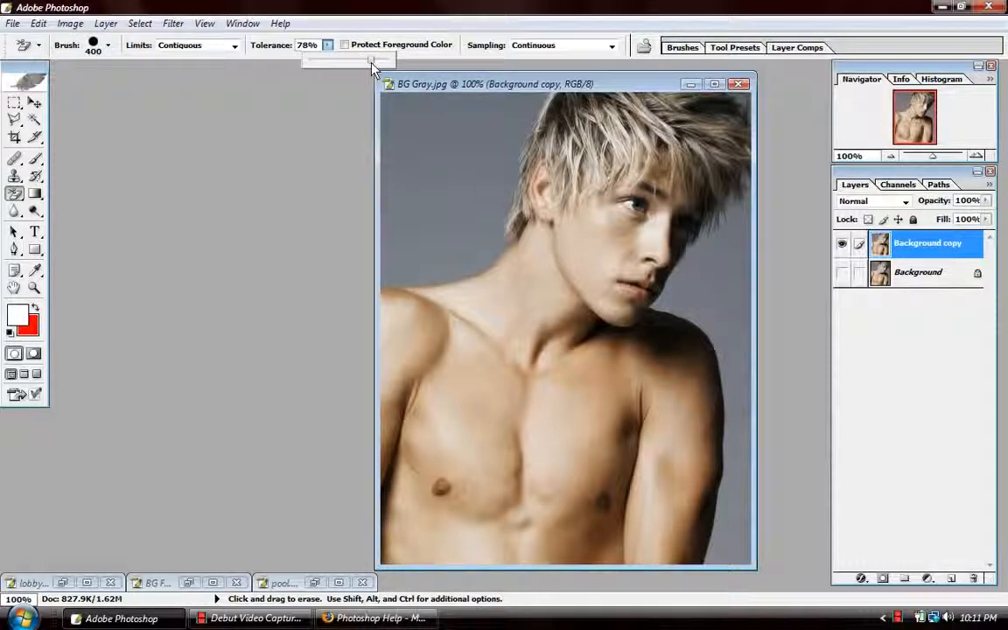
pyautogui.click(454, 195)
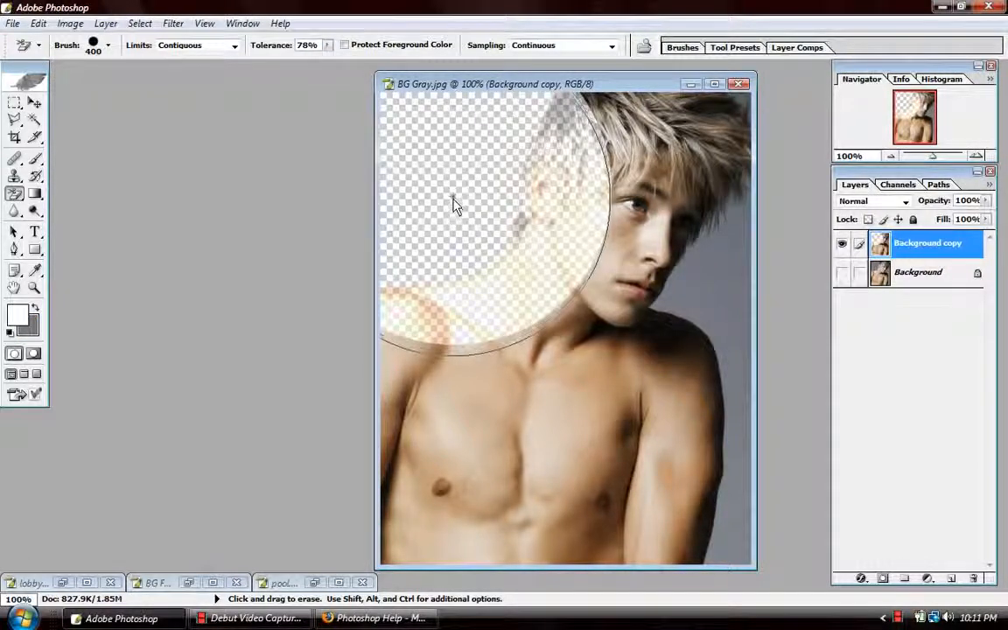
pyautogui.press('ctrl')
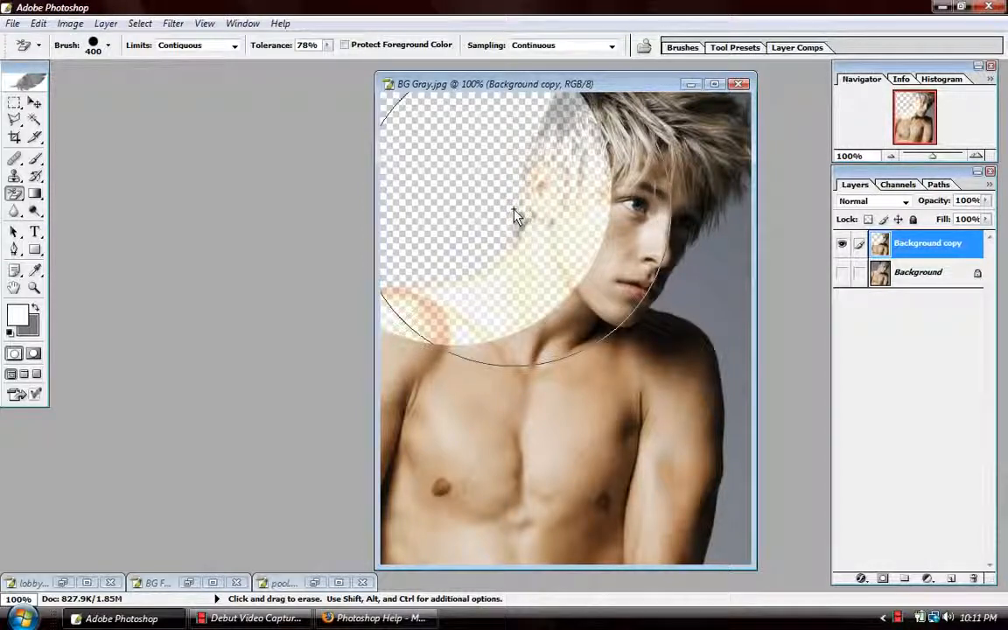
pyautogui.hotkey('ctrl', 'z')
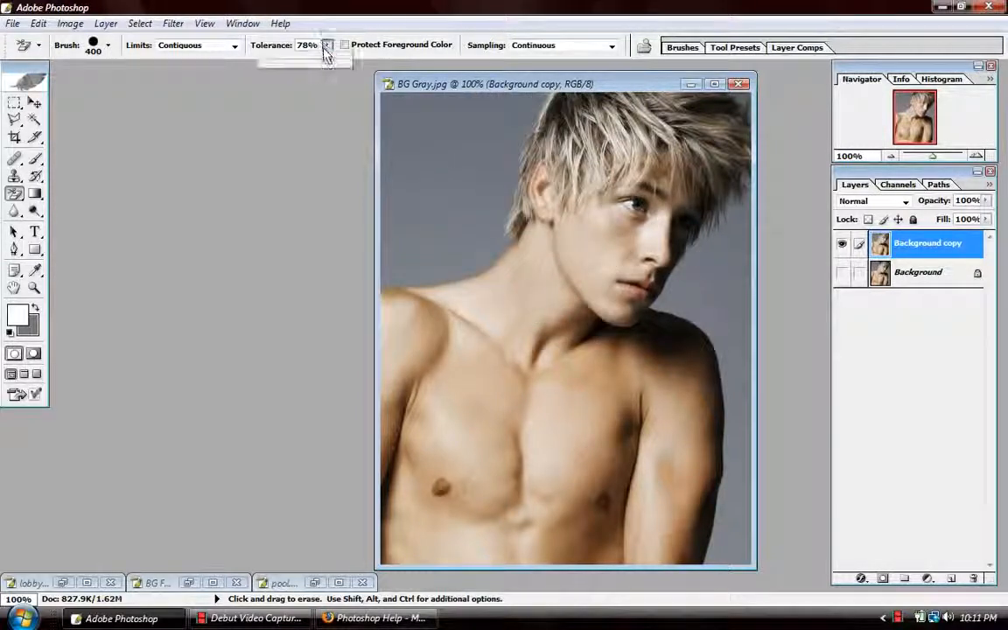
# Step: Set the Background Eraser's tolerance to 26% and shrink its brush to 150 pixels
pyautogui.moveTo(284, 63); pyautogui.dragTo(289, 68)
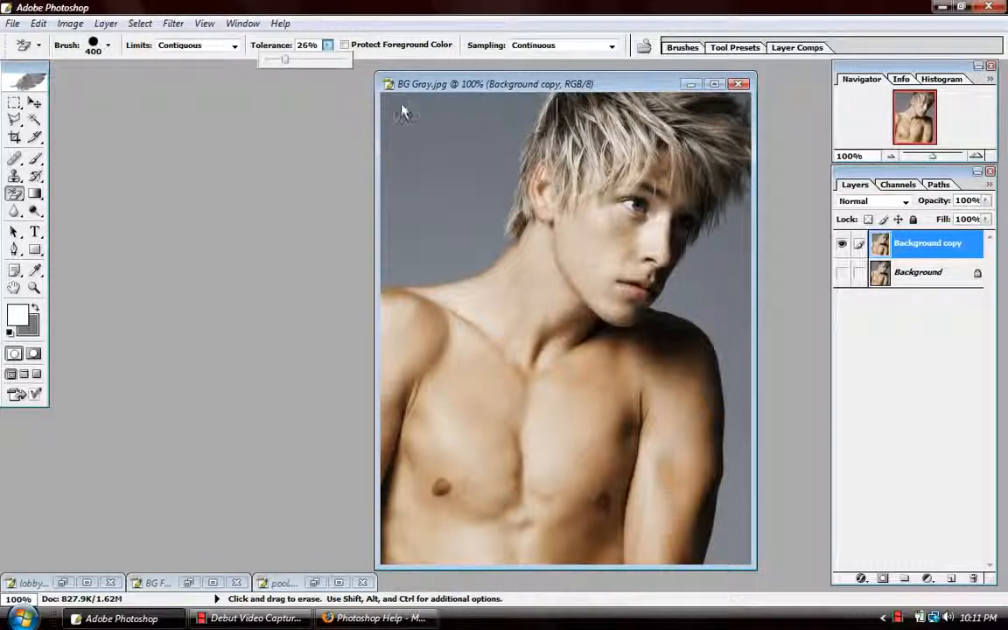
pyautogui.press('Return')
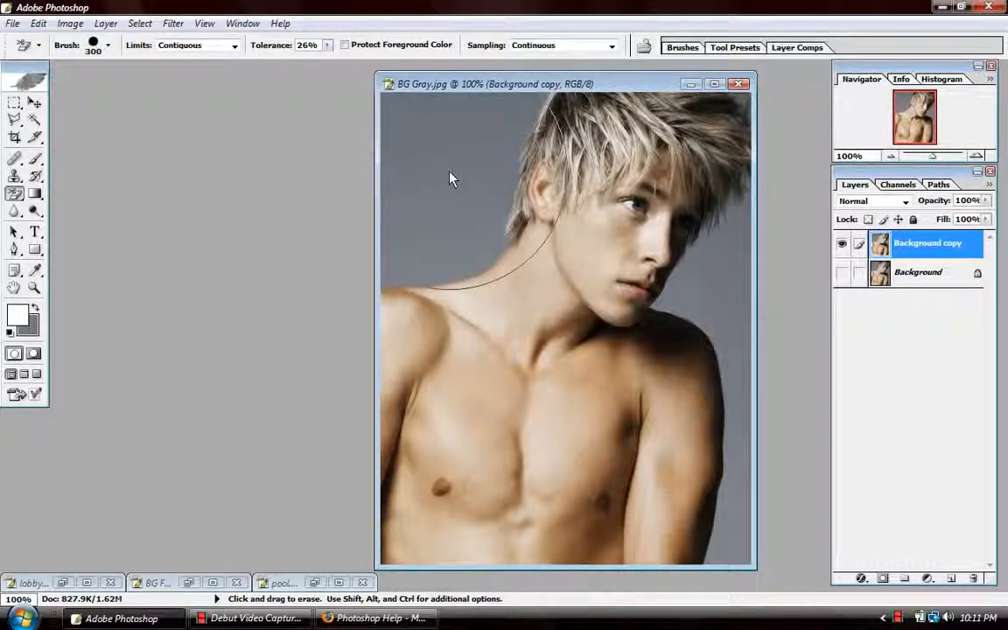
pyautogui.press('[')
pyautogui.press('[')
pyautogui.press('[')
pyautogui.press('[')
pyautogui.press('[')
pyautogui.press('[')
pyautogui.press('[')
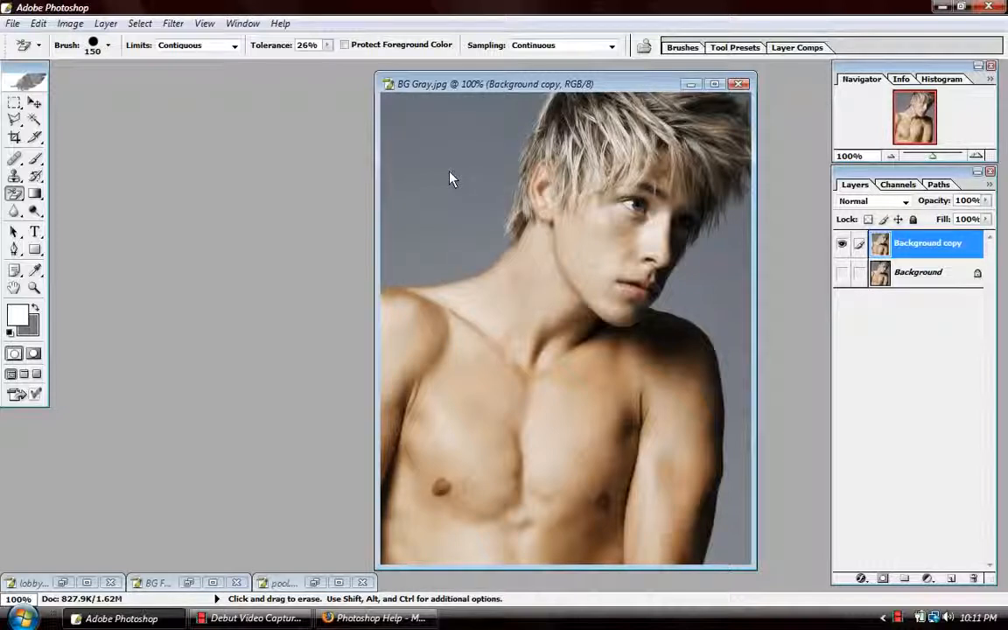
# Step: Enlarge the eraser brush to 400 pixels, try one erase on the gray backdrop behind the head, and undo it
pyautogui.press(']')
pyautogui.press(']')
pyautogui.press(']')
pyautogui.press(']')
pyautogui.press(']')
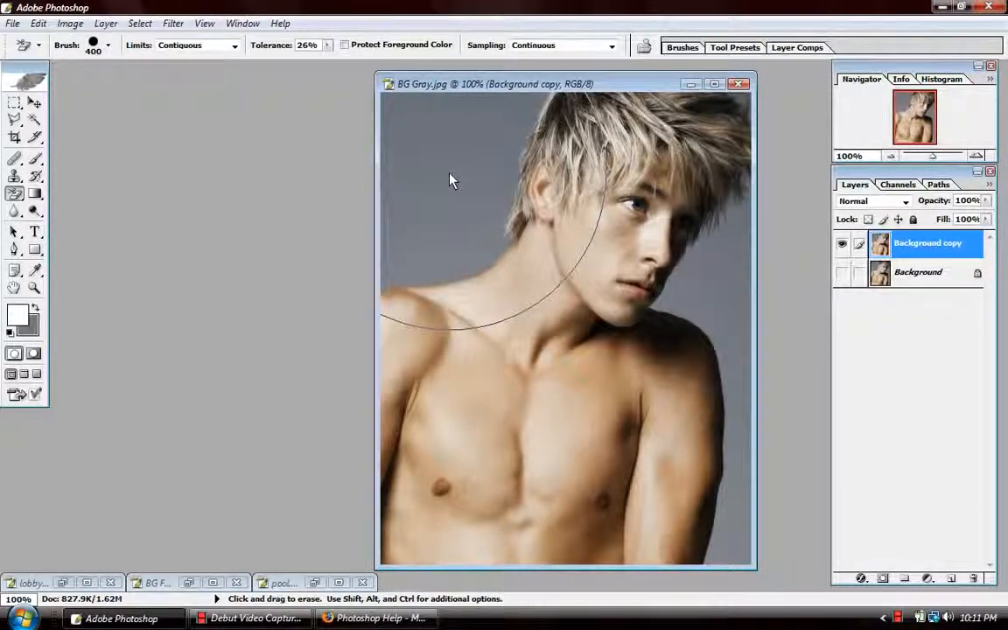
pyautogui.click(451, 180)
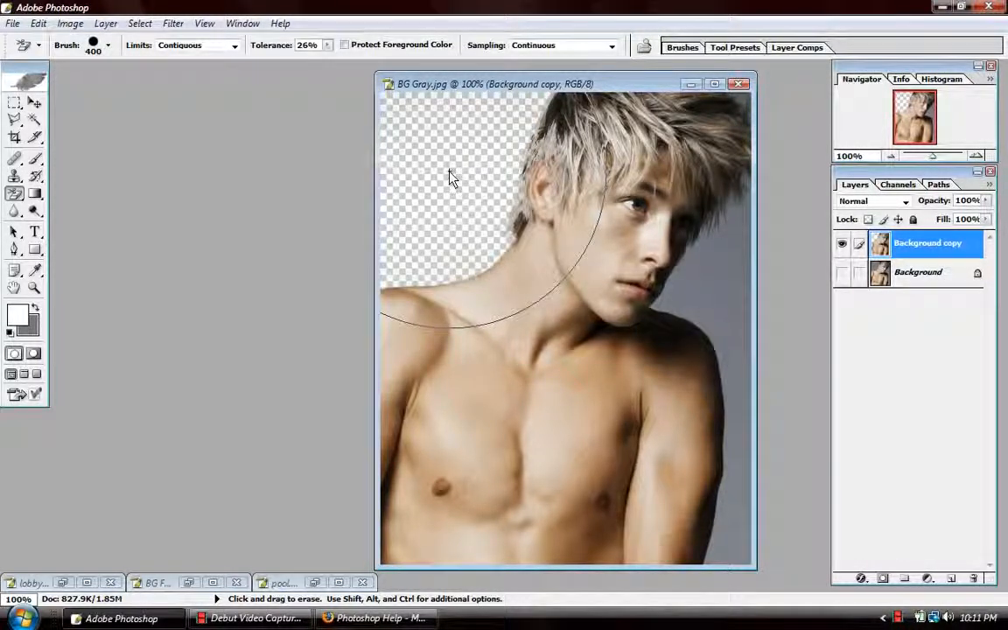
pyautogui.hotkey('ctrl', 'z')
# Step: Set the eraser's tolerance to 23% and erase the gray backdrop on both sides of the man
pyautogui.moveTo(331, 48); pyautogui.dragTo(325, 67)
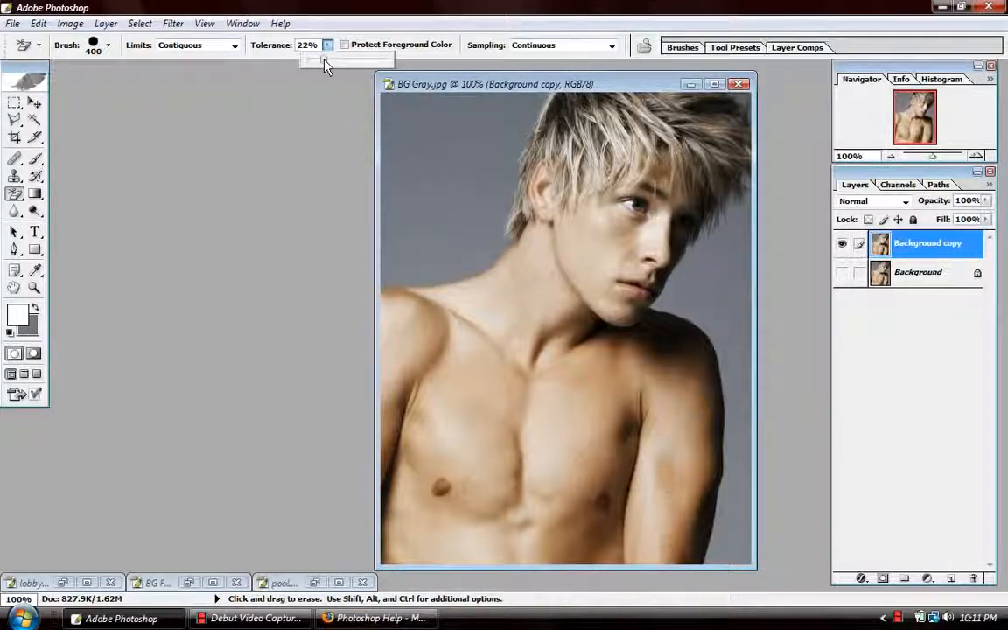
pyautogui.click(469, 185)
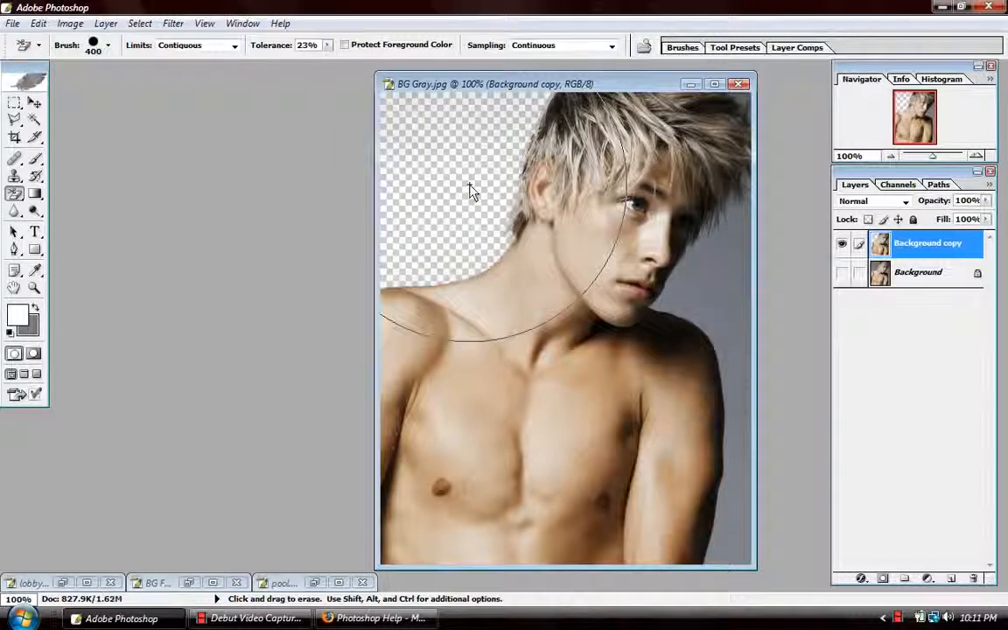
pyautogui.moveTo(725, 288); pyautogui.dragTo(736, 482)
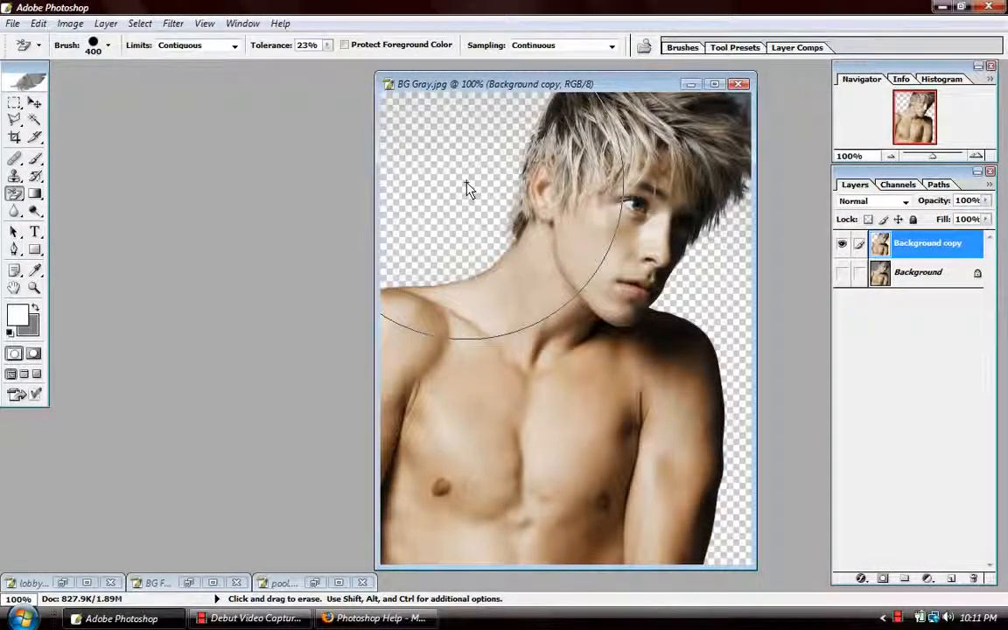
# Step: Copy the whole pool.psd picture into BG Gray.jpg and place its layer beneath Background copy
pyautogui.click(315, 582)
pyautogui.click(34, 102)
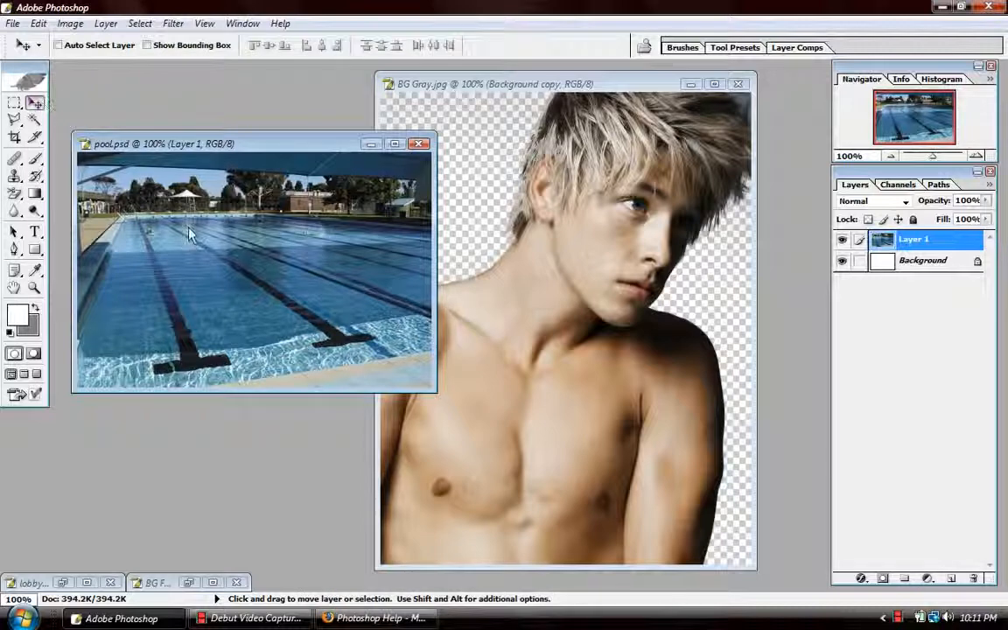
pyautogui.hotkey('ctrl', 'a')
pyautogui.click(371, 144)
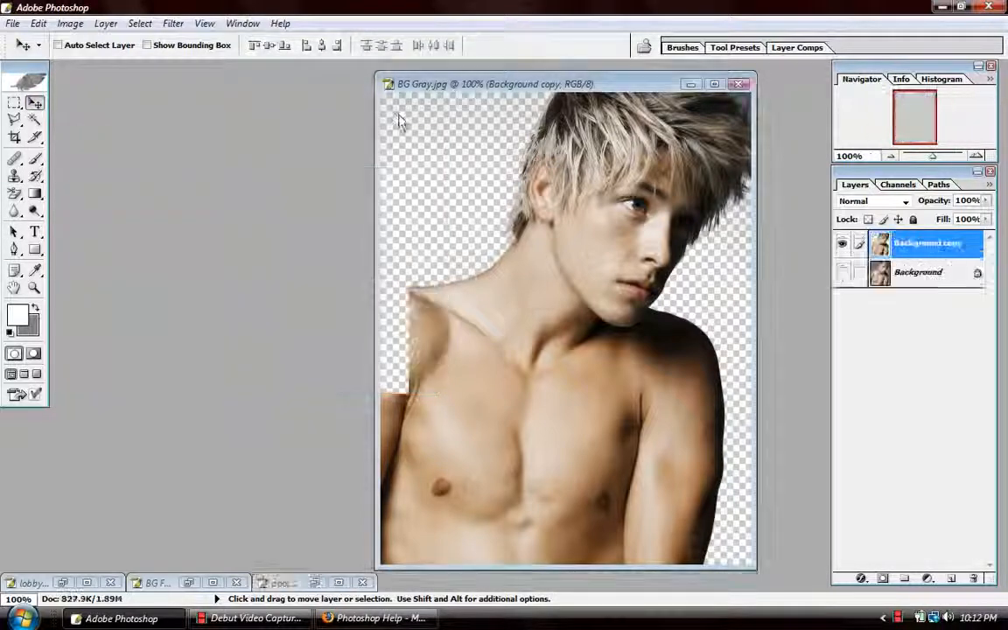
pyautogui.hotkey('ctrl', 'v')
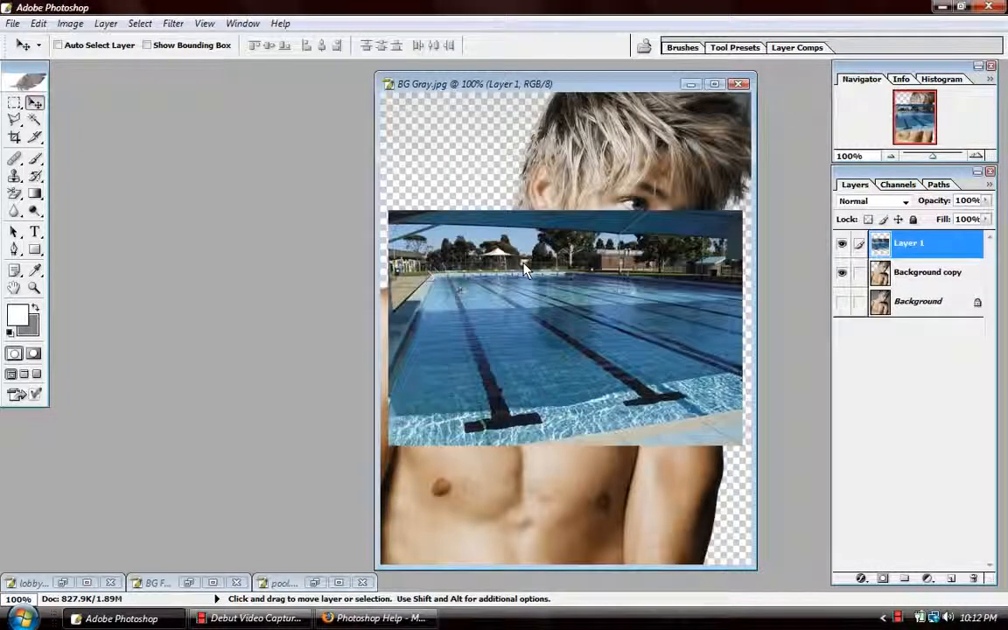
pyautogui.moveTo(913, 249); pyautogui.dragTo(827, 287)
# Step: Scale the pool layer up proportionally to cover the whole canvas and shift it right so the umbrella sits beside the man's head
pyautogui.hotkey('ctrl', 't')
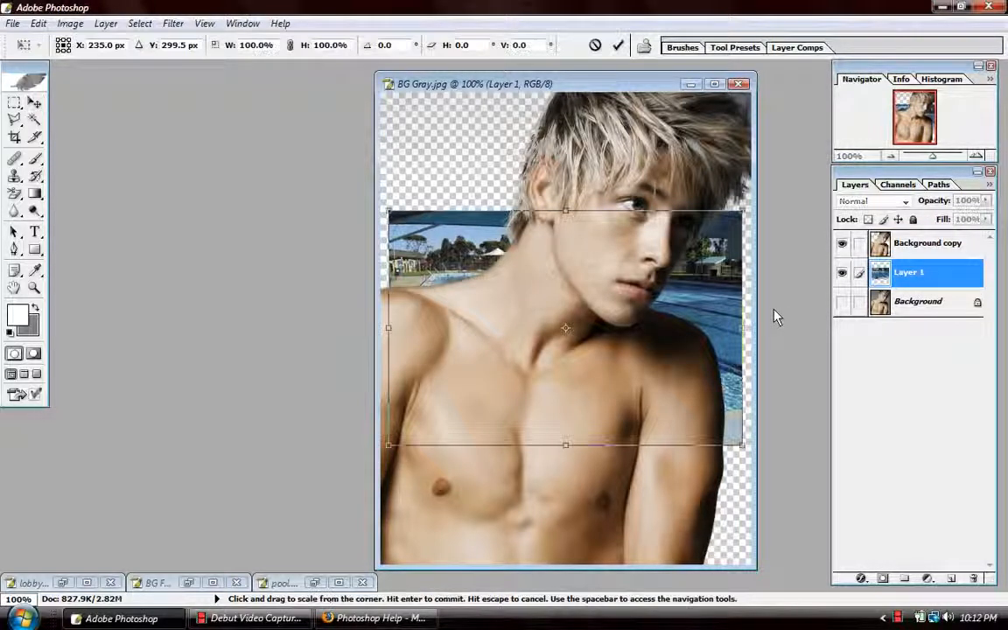
pyautogui.moveTo(391, 213); pyautogui.dragTo(248, 31)
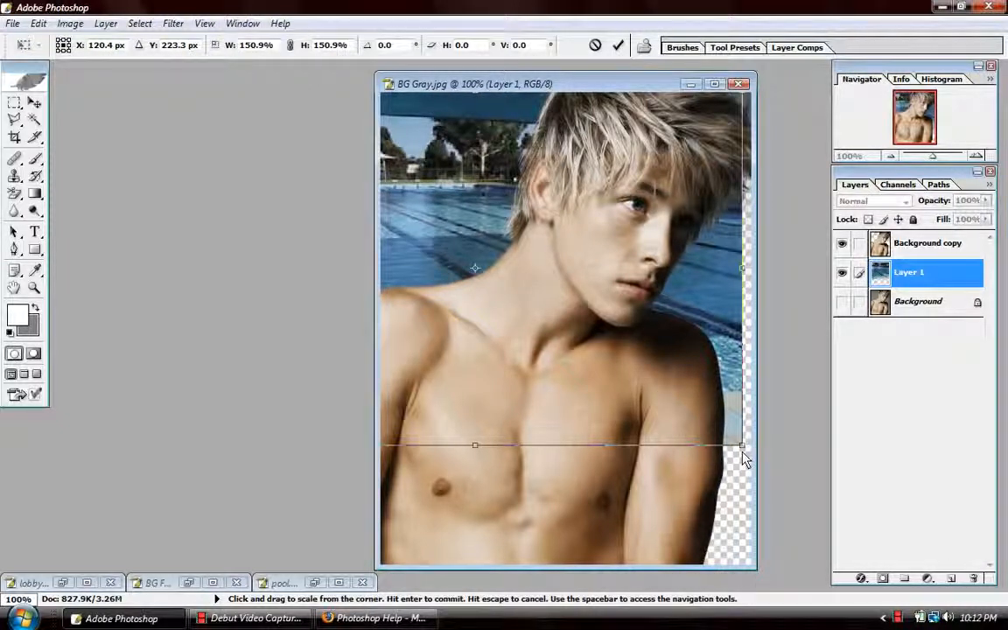
pyautogui.moveTo(748, 467); pyautogui.dragTo(897, 623)
pyautogui.press('Return')
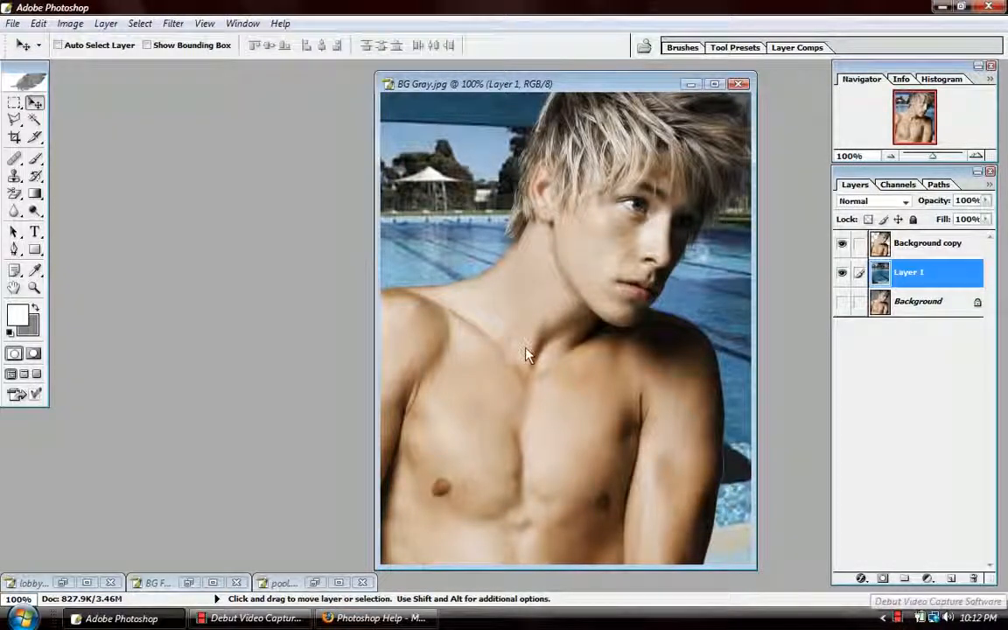
pyautogui.moveTo(523, 348); pyautogui.dragTo(597, 358)
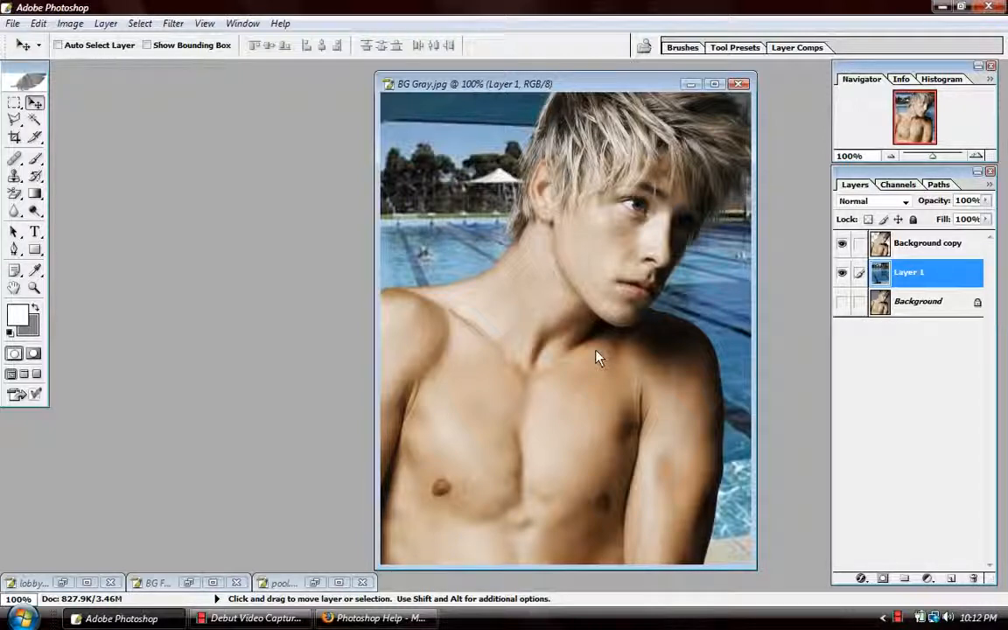
# Step: Minimize BG Gray.jpg, restore BG Fade.jpg and reposition its window in the workspace
pyautogui.click(691, 84)
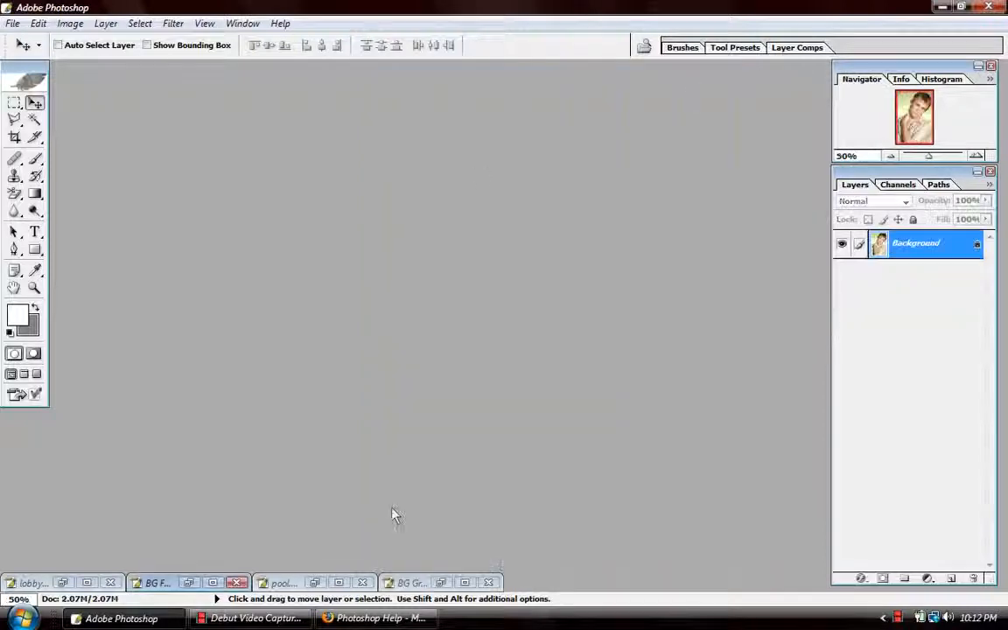
pyautogui.click(188, 583)
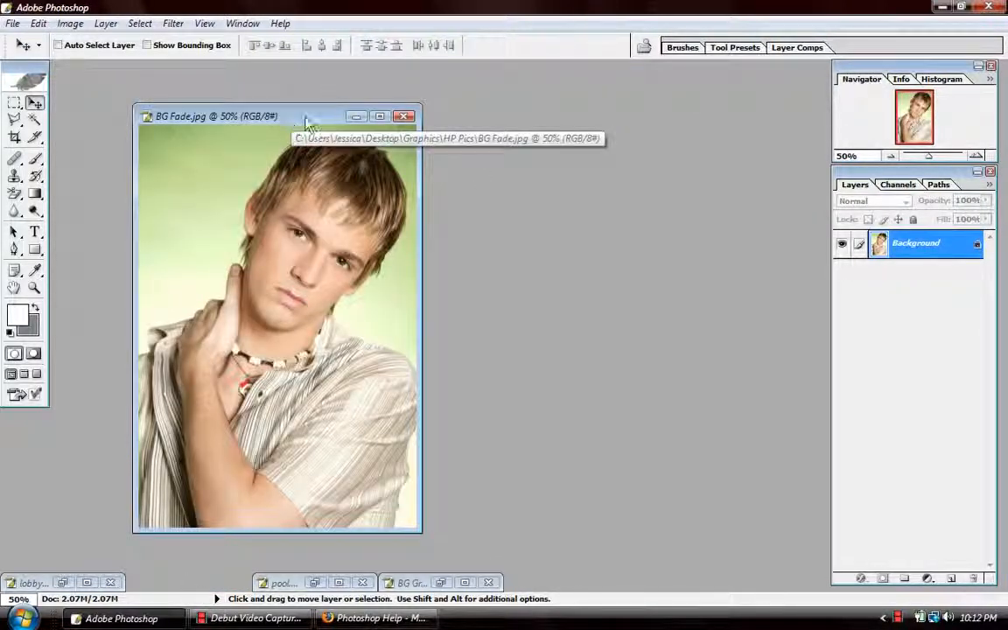
pyautogui.moveTo(292, 121); pyautogui.dragTo(348, 111)
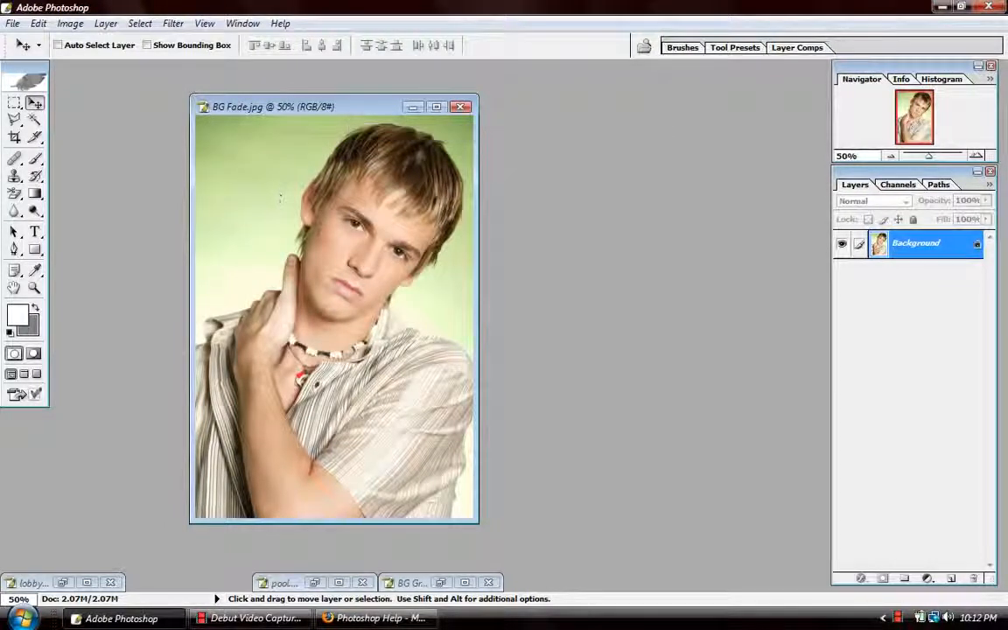
# Step: Try erasing the green backdrop directly on the Background layer with the Background Eraser, and revert the image
pyautogui.press('e')
pyautogui.moveTo(250, 203)
pyautogui.mouseDown()
pyautogui.moveTo(287, 187)
pyautogui.moveTo(293, 151)
pyautogui.moveTo(229, 131)
pyautogui.moveTo(223, 155)
pyautogui.moveTo(297, 166)
pyautogui.moveTo(238, 291)
pyautogui.moveTo(305, 160)
pyautogui.moveTo(264, 225)
pyautogui.mouseUp()
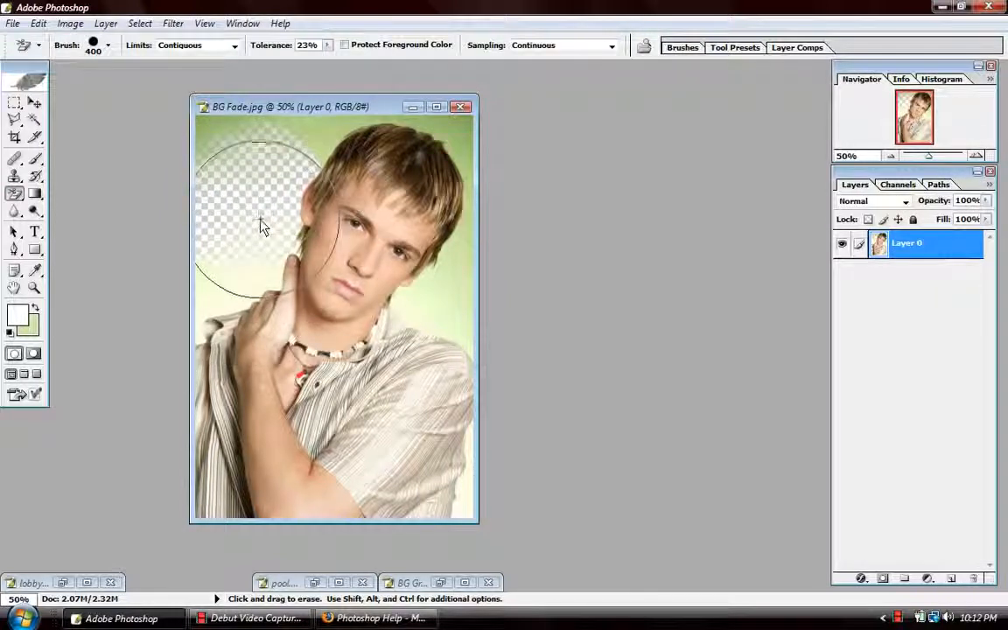
pyautogui.press('F12')
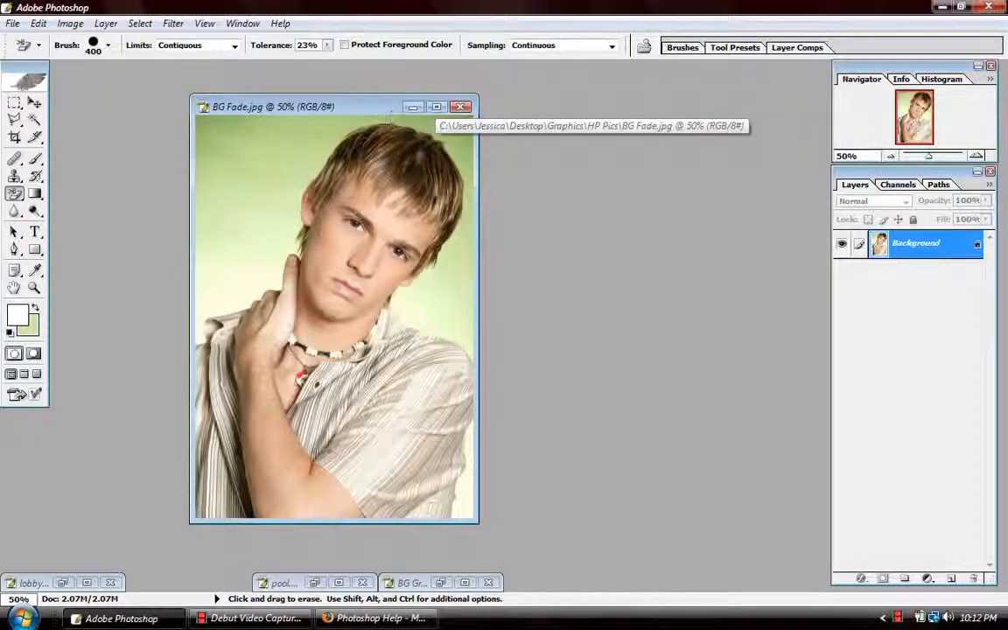
# Step: Duplicate the Background layer of BG Fade.jpg as Background copy and hide the original
pyautogui.rightClick(925, 255)
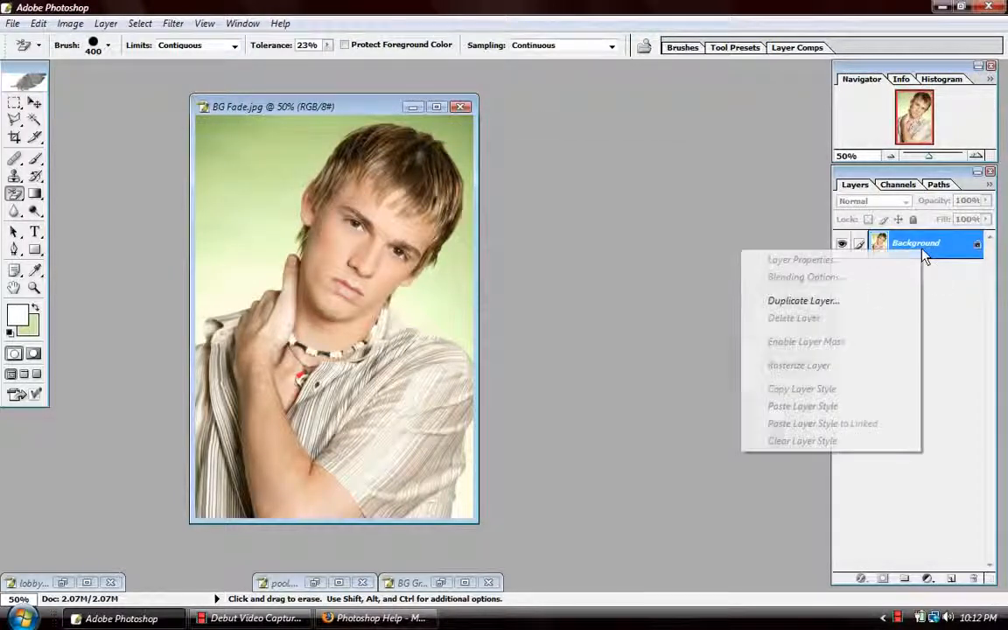
pyautogui.click(882, 301)
pyautogui.click(667, 269)
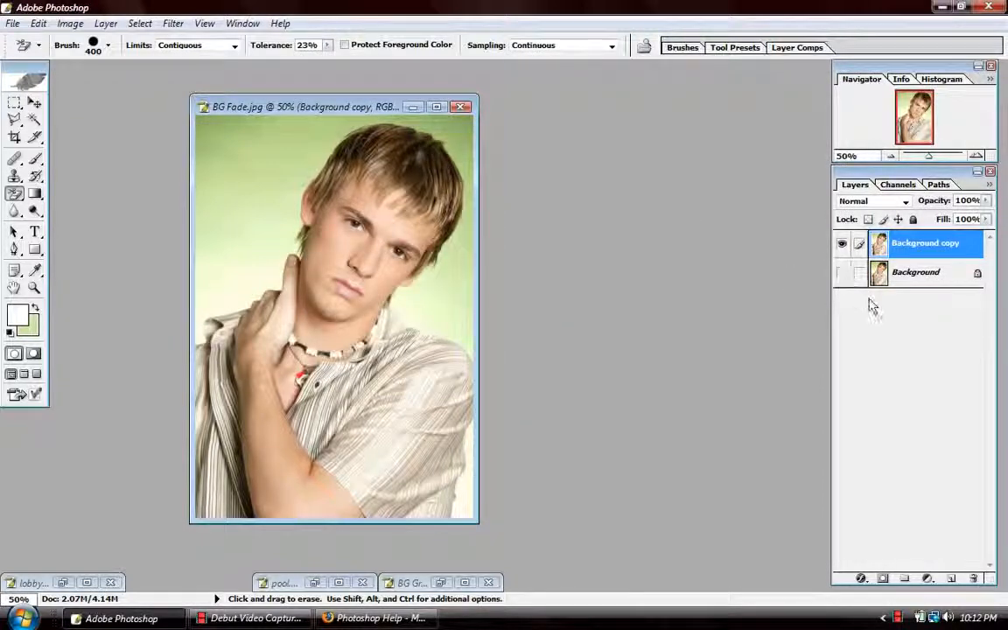
# Step: Maximize the BG Fade.jpg window and set up the Brush tool with the hard round 48 px tip
pyautogui.doubleClick(395, 103)
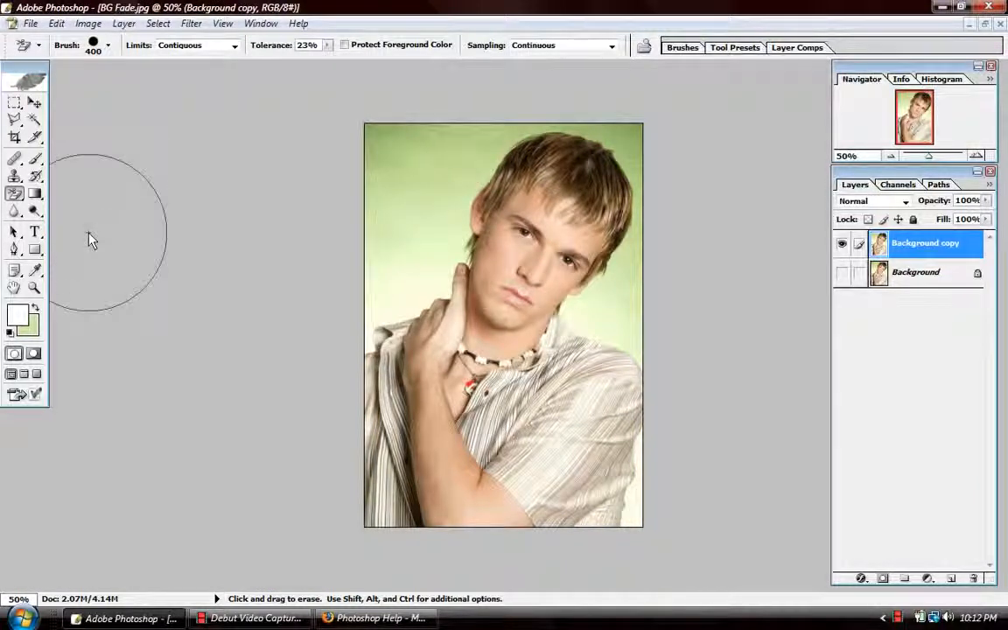
pyautogui.click(36, 161)
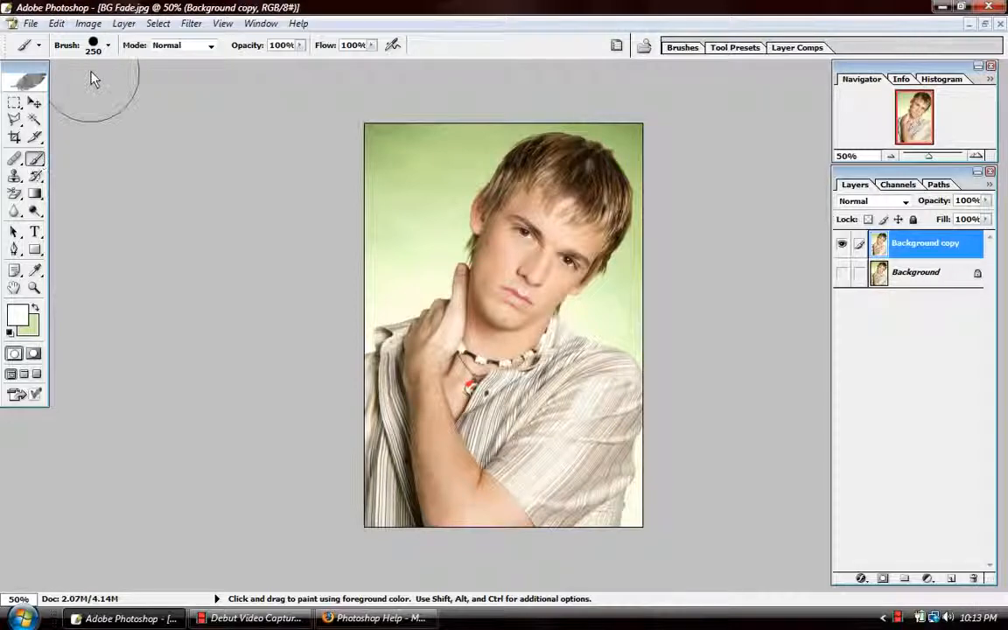
pyautogui.click(108, 45)
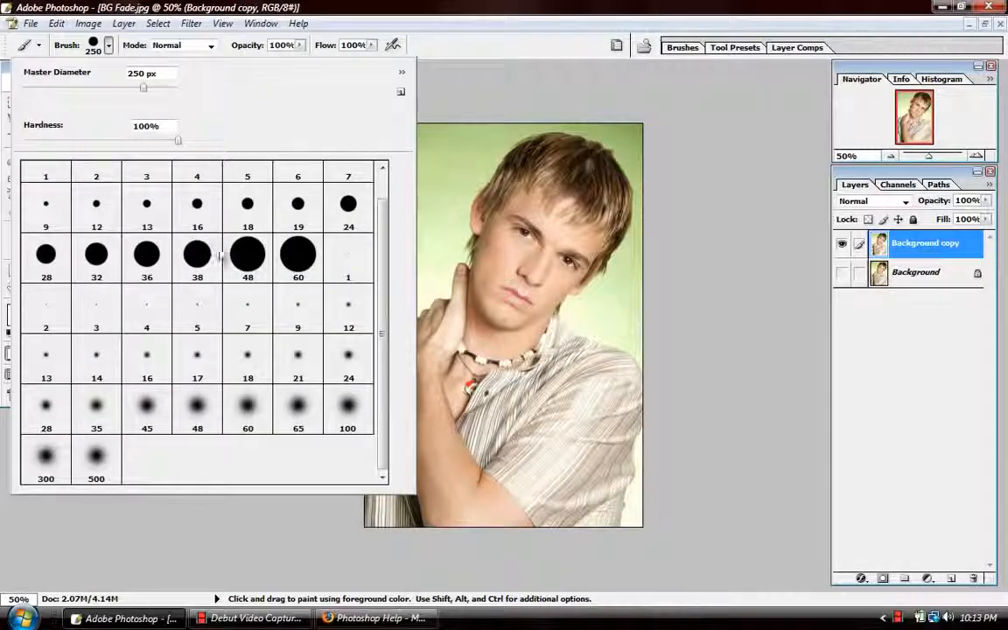
pyautogui.doubleClick(251, 262)
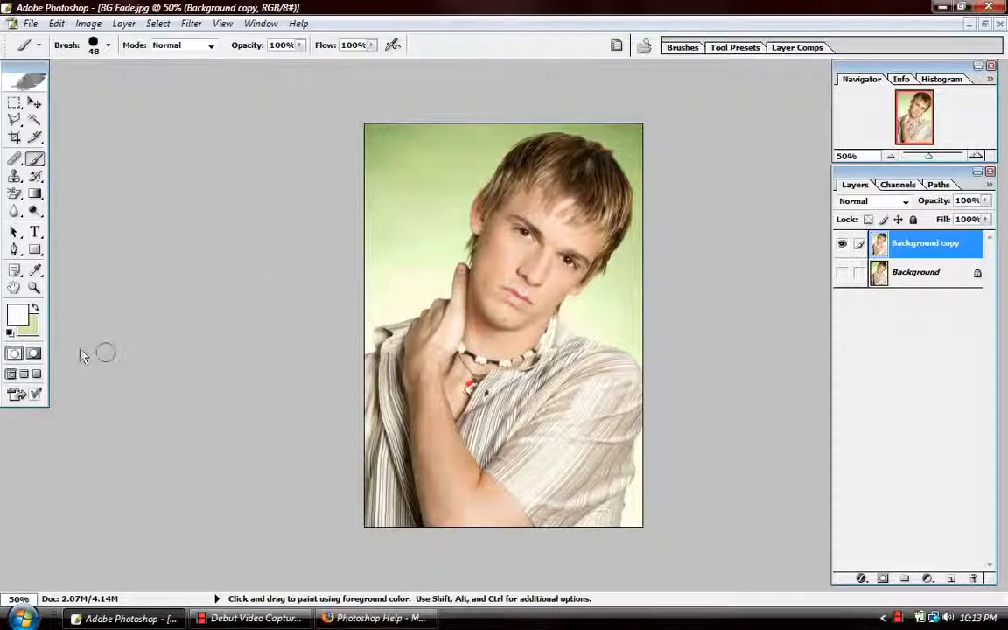
# Step: Enter Quick Mask mode, enlarge the brush to 250 px and paint over the man's neck, forearm and the middle of the shirt
pyautogui.click(33, 354)
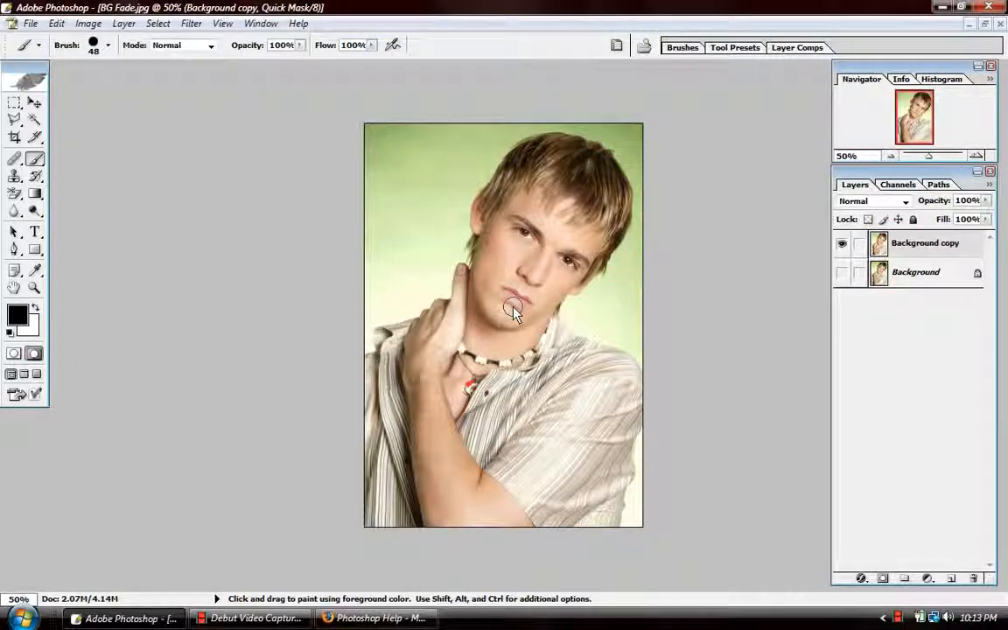
pyautogui.press(']')
pyautogui.press(']')
pyautogui.press(']')
pyautogui.press(']')
pyautogui.press(']')
pyautogui.press(']')
pyautogui.press(']')
pyautogui.press(']')
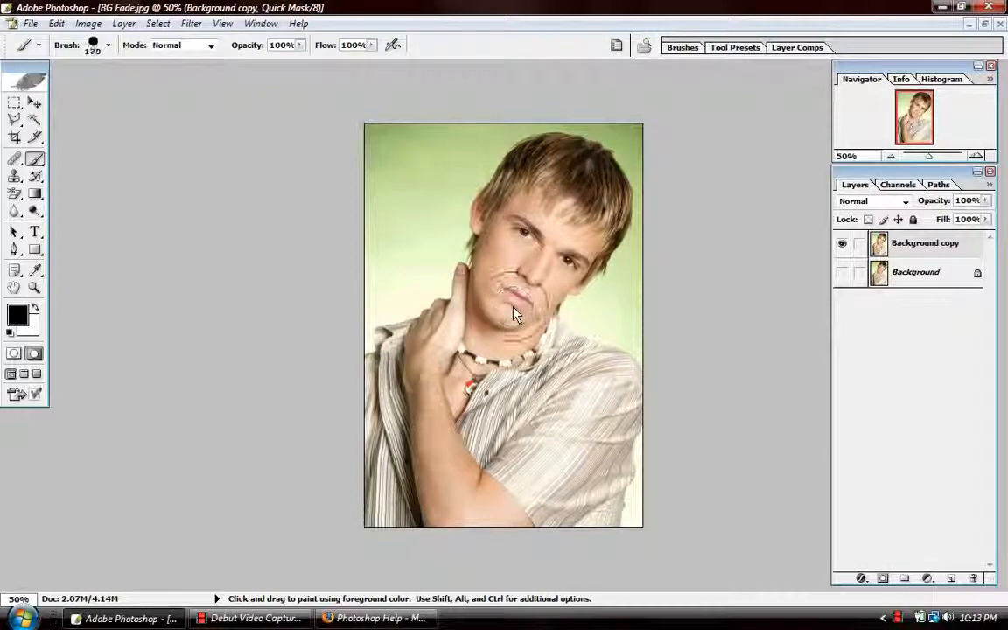
pyautogui.moveTo(505, 377)
pyautogui.mouseDown()
pyautogui.moveTo(473, 350)
pyautogui.moveTo(437, 342)
pyautogui.moveTo(429, 367)
pyautogui.moveTo(447, 403)
pyautogui.mouseUp()
pyautogui.moveTo(549, 447)
pyautogui.mouseDown()
pyautogui.moveTo(495, 438)
pyautogui.moveTo(430, 481)
pyautogui.moveTo(471, 481)
pyautogui.moveTo(492, 501)
pyautogui.moveTo(385, 508)
pyautogui.mouseUp()
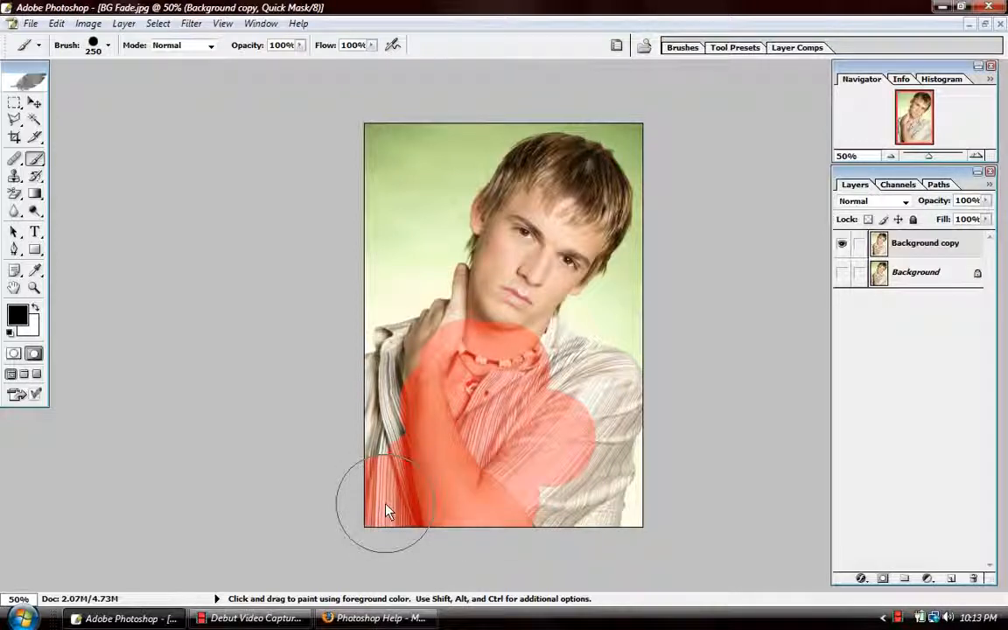
# Step: Try deleting the unmasked area from Background copy in standard mode, undo the deletion and return to Quick Mask mode
pyautogui.click(14, 355)
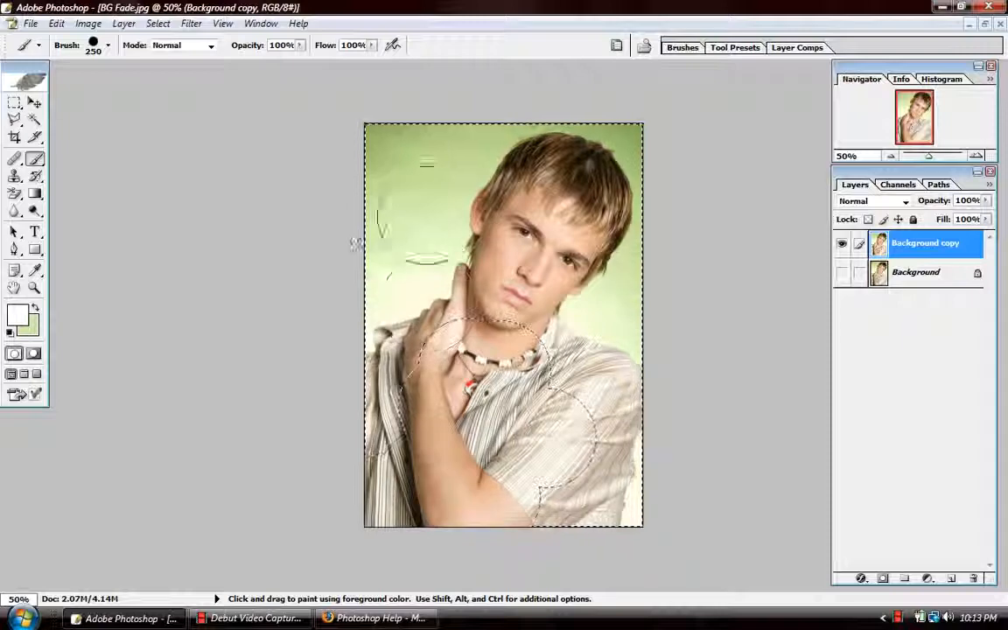
pyautogui.press('Delete')
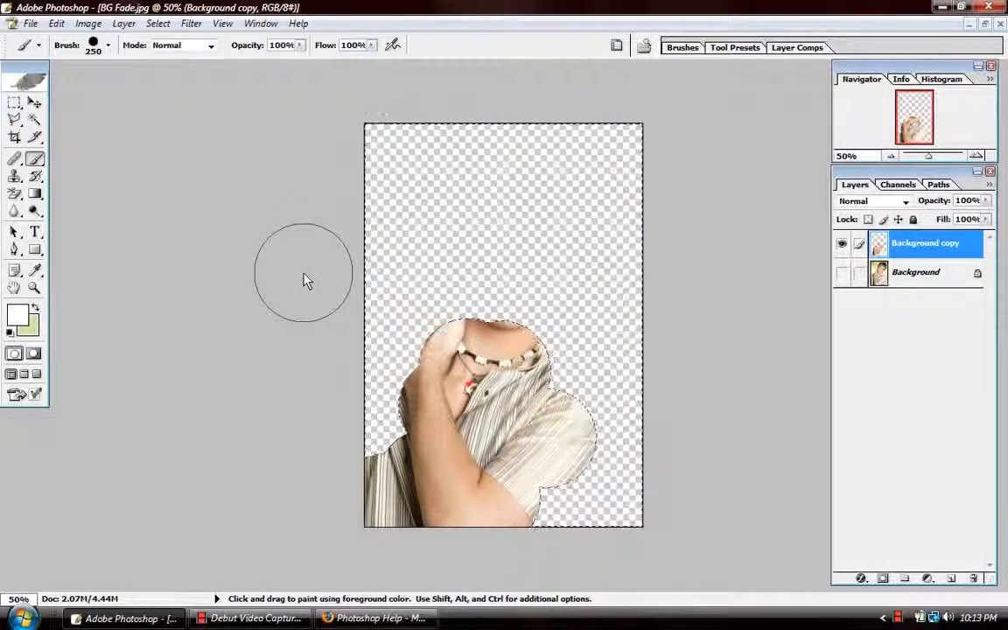
pyautogui.hotkey('ctrl', 'z')
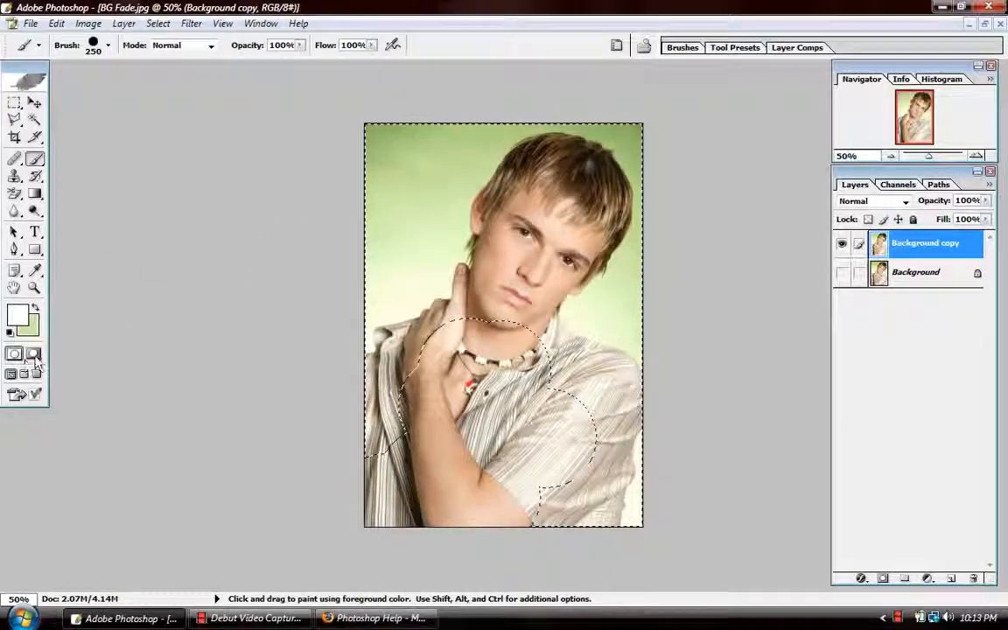
pyautogui.press('q')
# Step: Extend the mask with the 250 px brush over most of the shirt, both shoulders, the hand and the chin
pyautogui.moveTo(359, 383); pyautogui.dragTo(360, 416)
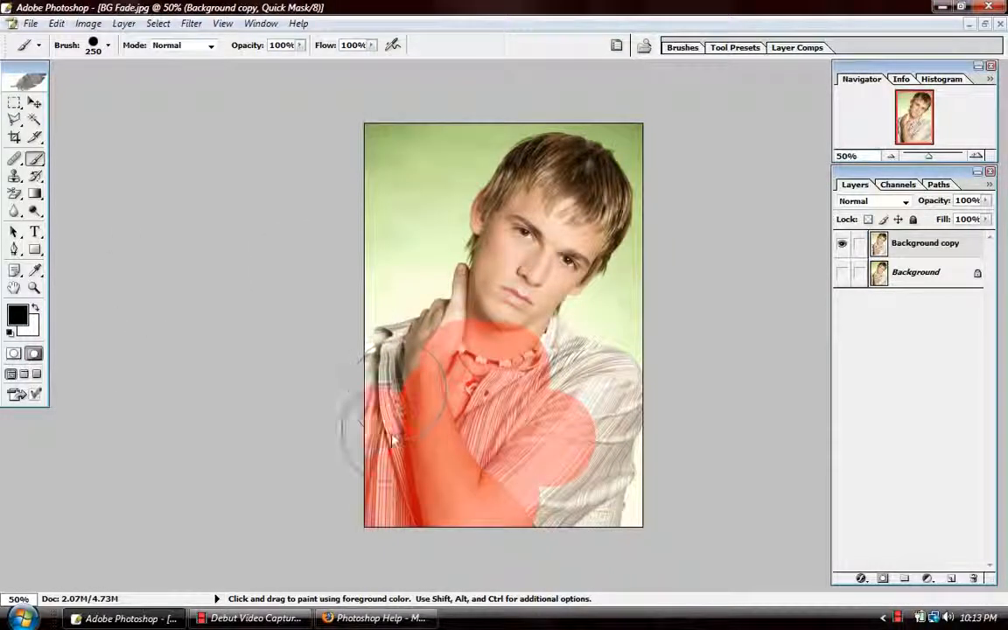
pyautogui.moveTo(561, 543)
pyautogui.mouseDown()
pyautogui.moveTo(564, 505)
pyautogui.moveTo(570, 511)
pyautogui.moveTo(541, 496)
pyautogui.moveTo(580, 408)
pyautogui.moveTo(599, 395)
pyautogui.moveTo(549, 380)
pyautogui.moveTo(527, 354)
pyautogui.moveTo(490, 346)
pyautogui.moveTo(457, 353)
pyautogui.moveTo(391, 404)
pyautogui.mouseUp()
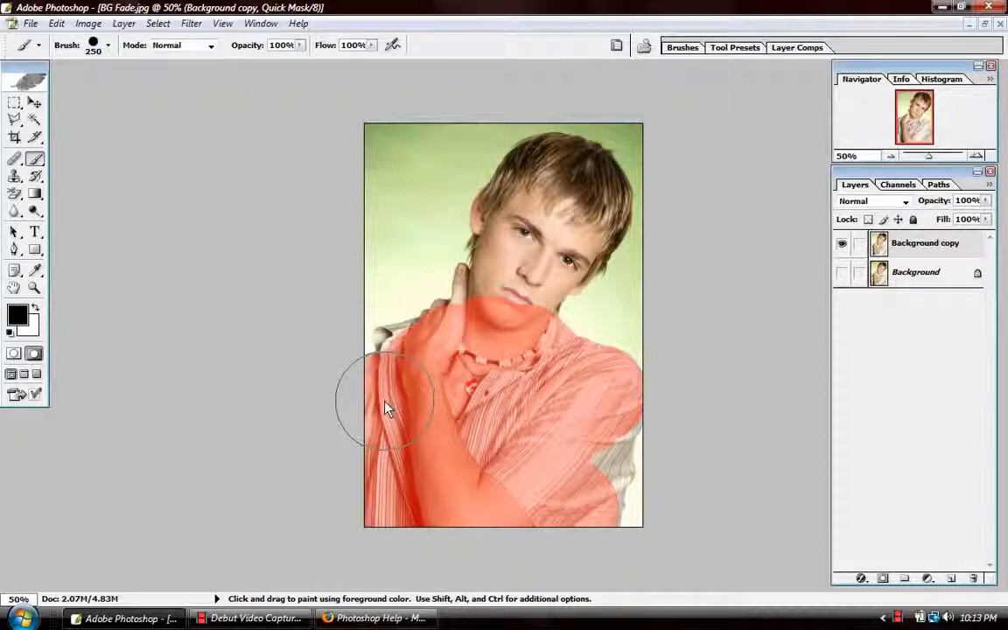
# Step: At 100% zoom, mask the raised finger and the adjoining neck, using a brush between 30 and 60 px
pyautogui.press('[')
pyautogui.press('[')
pyautogui.press('[')
pyautogui.press('[')
pyautogui.press('[')
pyautogui.press('[')
pyautogui.press('[')
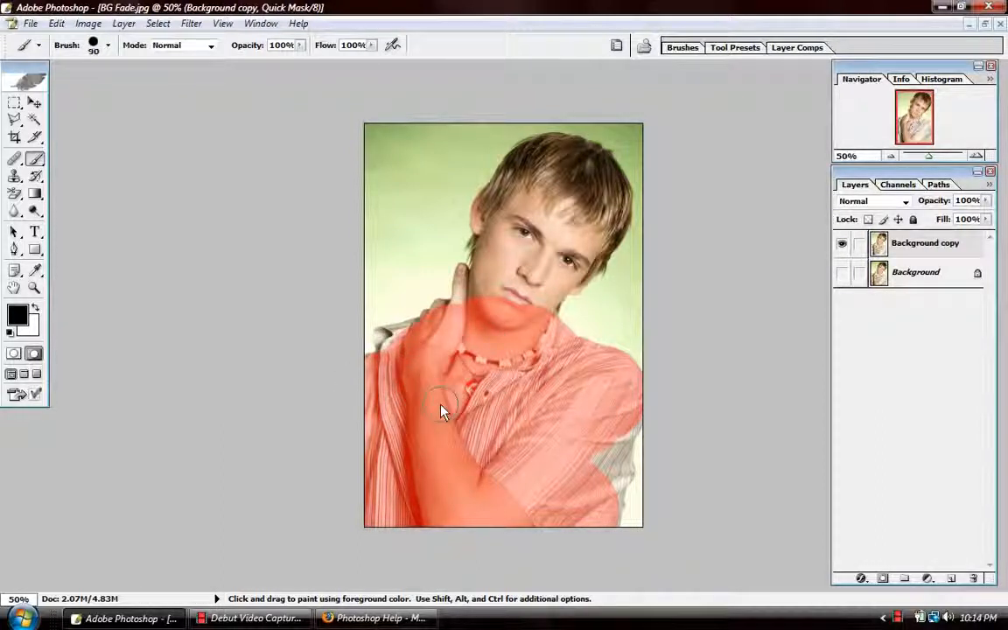
pyautogui.click(978, 155)
pyautogui.click(978, 156)
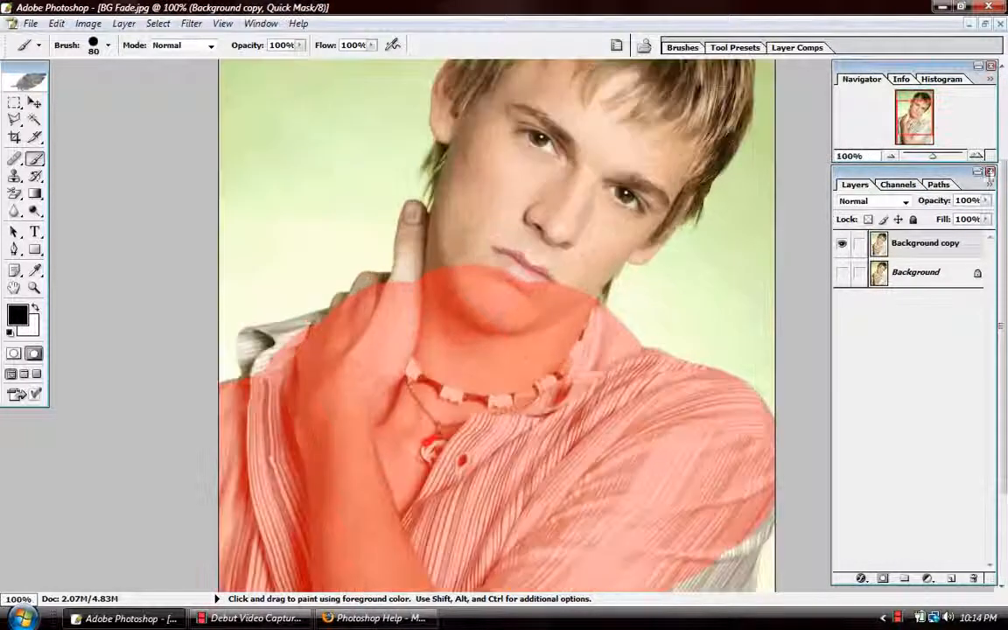
pyautogui.press('[')
pyautogui.press('[')
pyautogui.press('[')
pyautogui.press('[')
pyautogui.press('[')
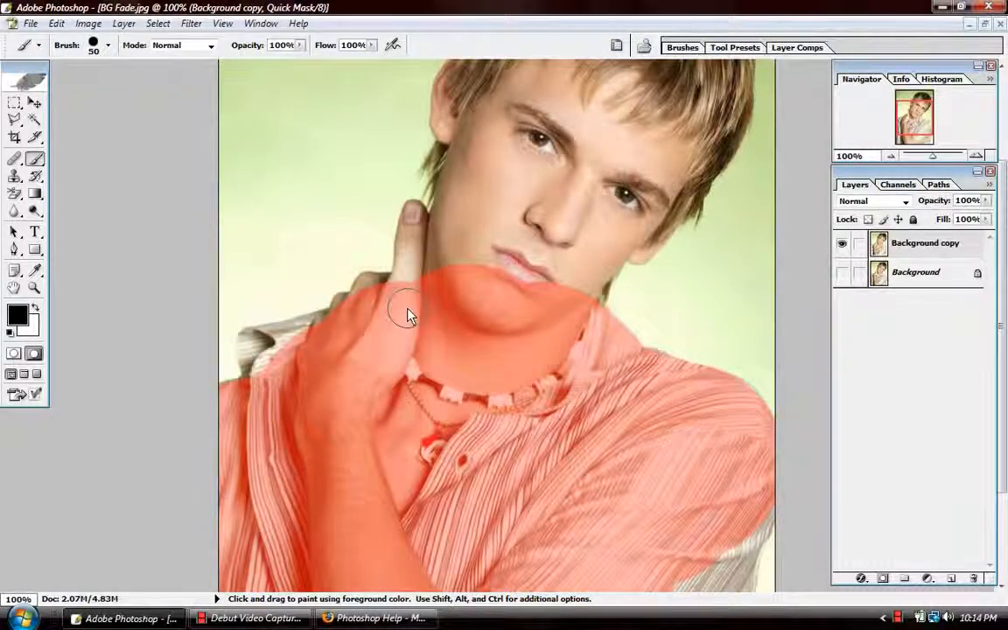
pyautogui.click(417, 213)
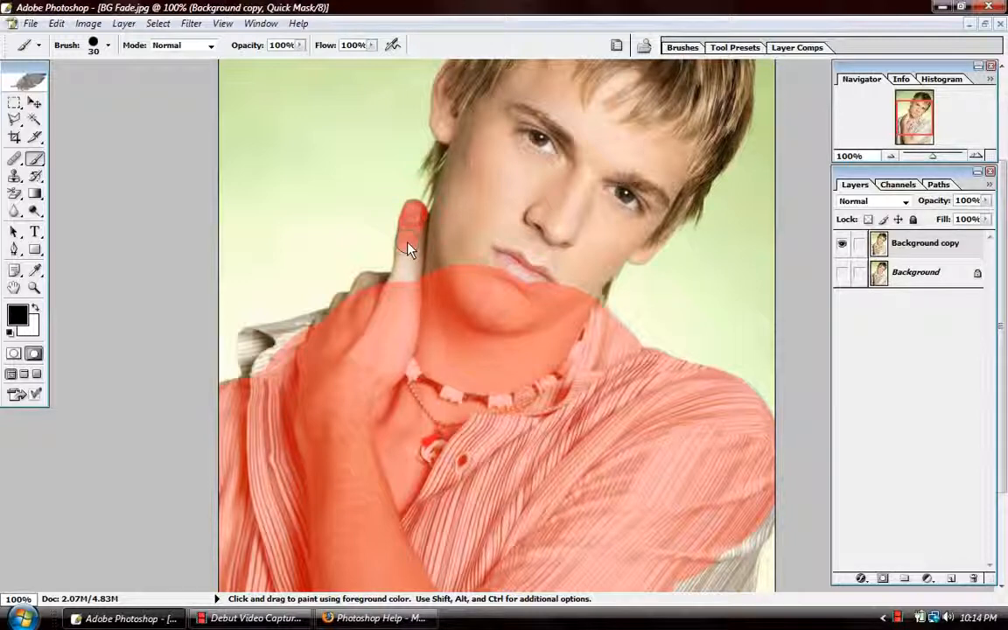
pyautogui.press(']')
pyautogui.press(']')
pyautogui.press(']')
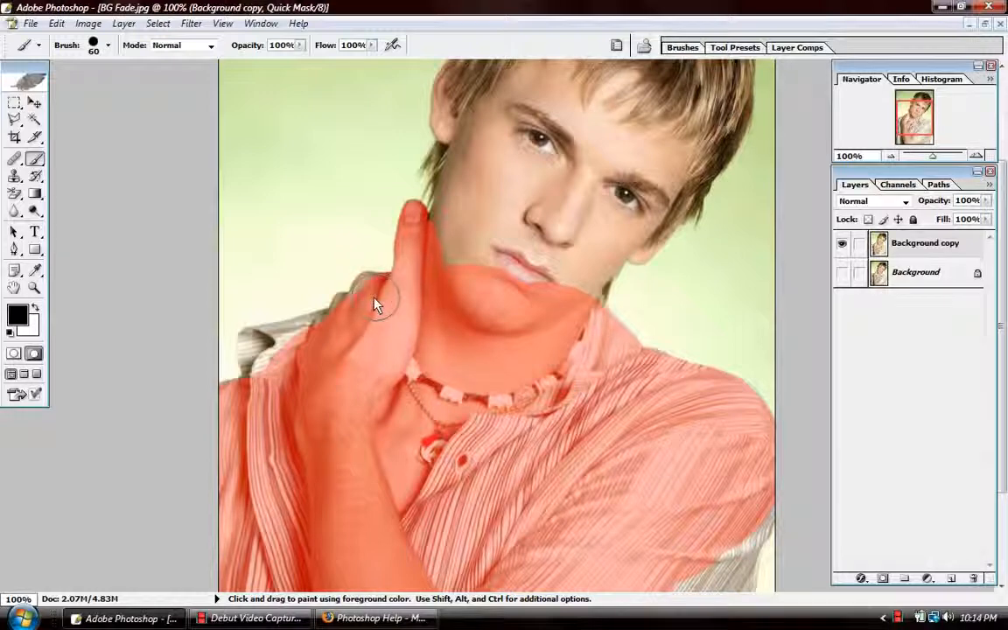
# Step: Mask the knuckles of the bent fingers with a 40 px brush
pyautogui.press('[')
pyautogui.press('[')
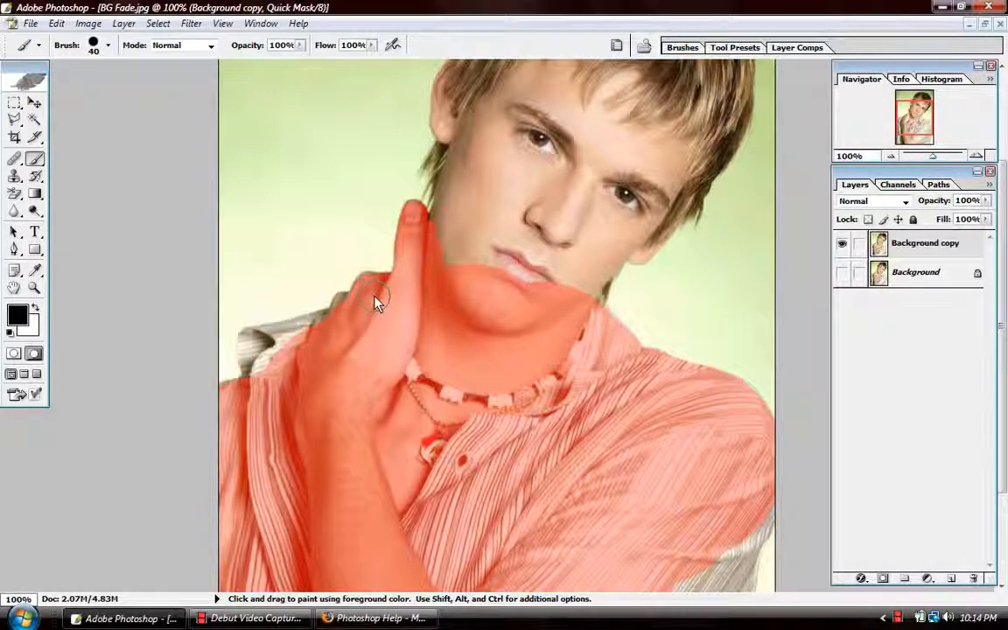
pyautogui.moveTo(370, 294); pyautogui.dragTo(353, 314)
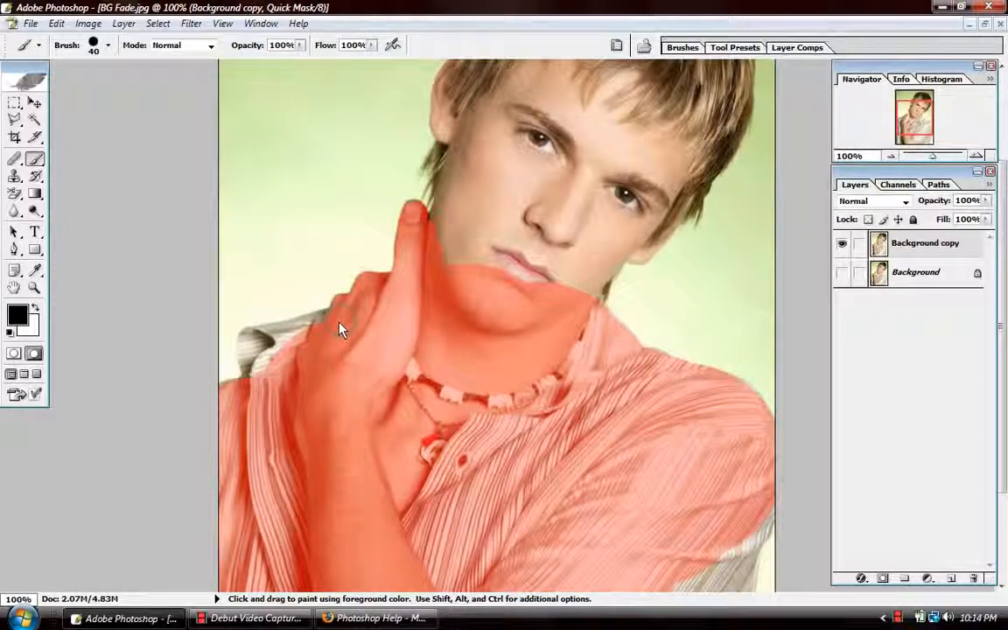
# Step: Mask the folded shirt fabric on the shoulder behind the hand with a 60 to 80 px brush
pyautogui.press(']')
pyautogui.press(']')
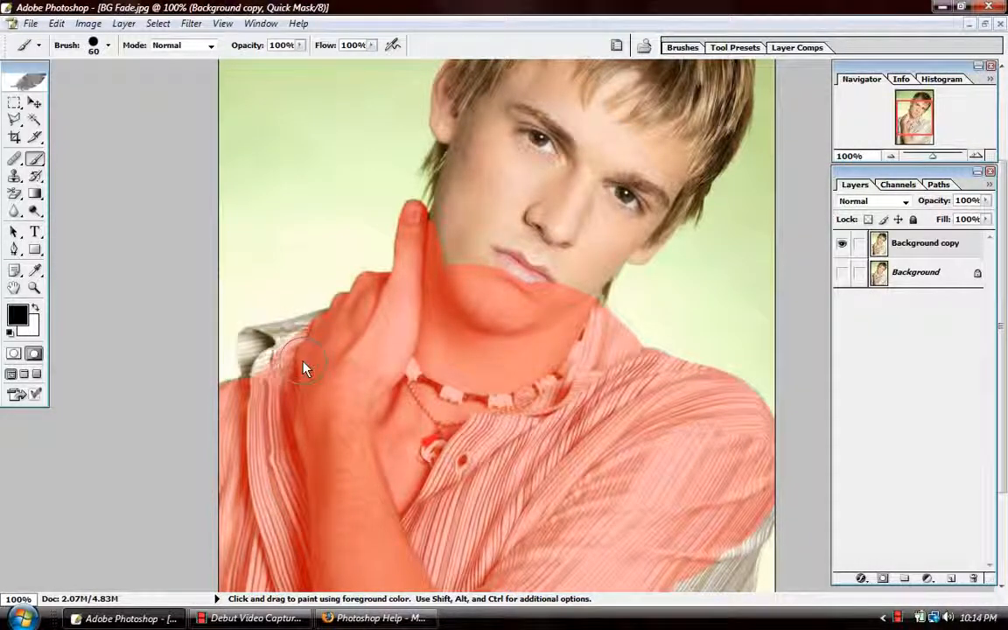
pyautogui.moveTo(267, 400); pyautogui.dragTo(272, 366)
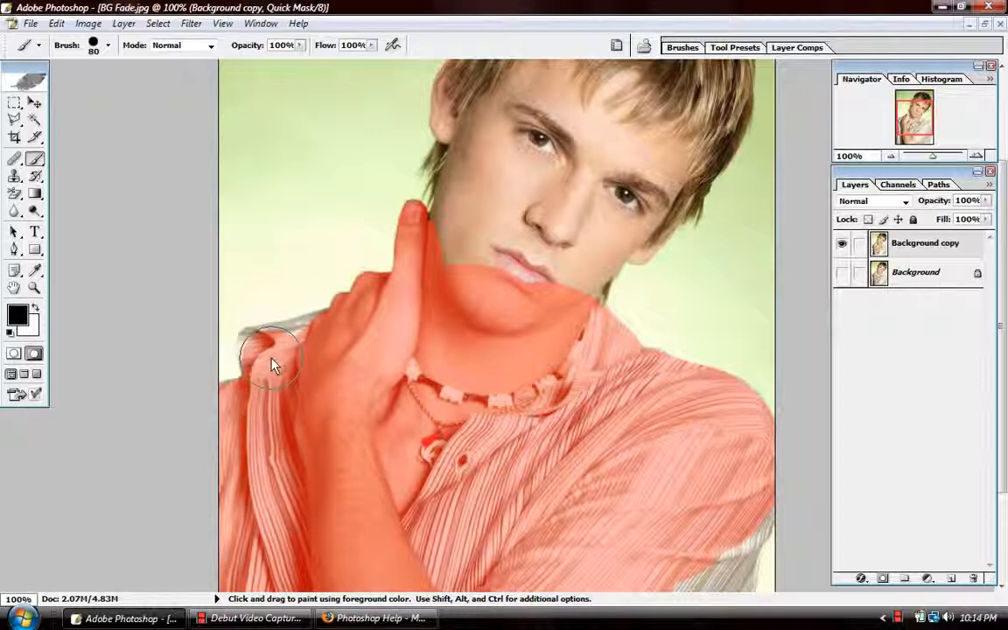
pyautogui.press('[')
pyautogui.press('[')
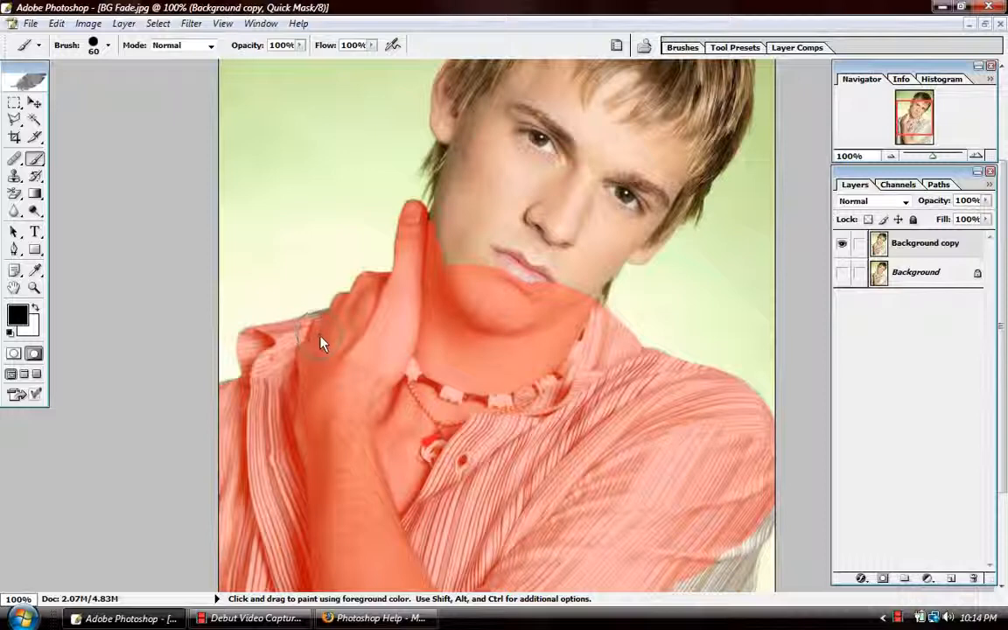
pyautogui.moveTo(322, 338); pyautogui.dragTo(328, 338)
# Step: Enlarge the brush to 150 px and mask the remaining unpainted part of the sleeve at the photo's right edge
pyautogui.press(']')
pyautogui.press(']')
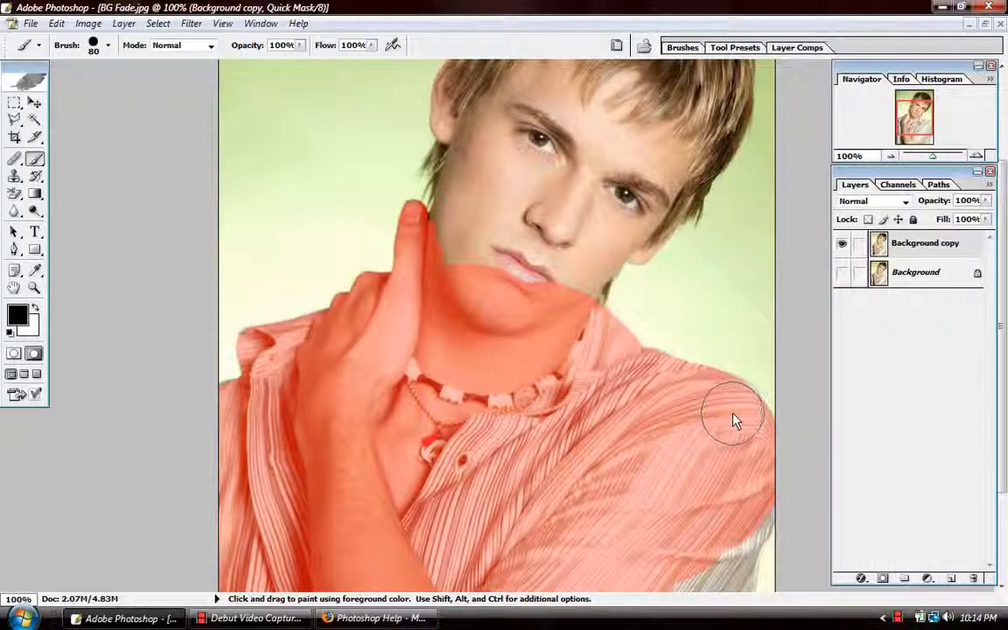
pyautogui.press(']')
pyautogui.press(']')
pyautogui.press(']')
pyautogui.press(']')
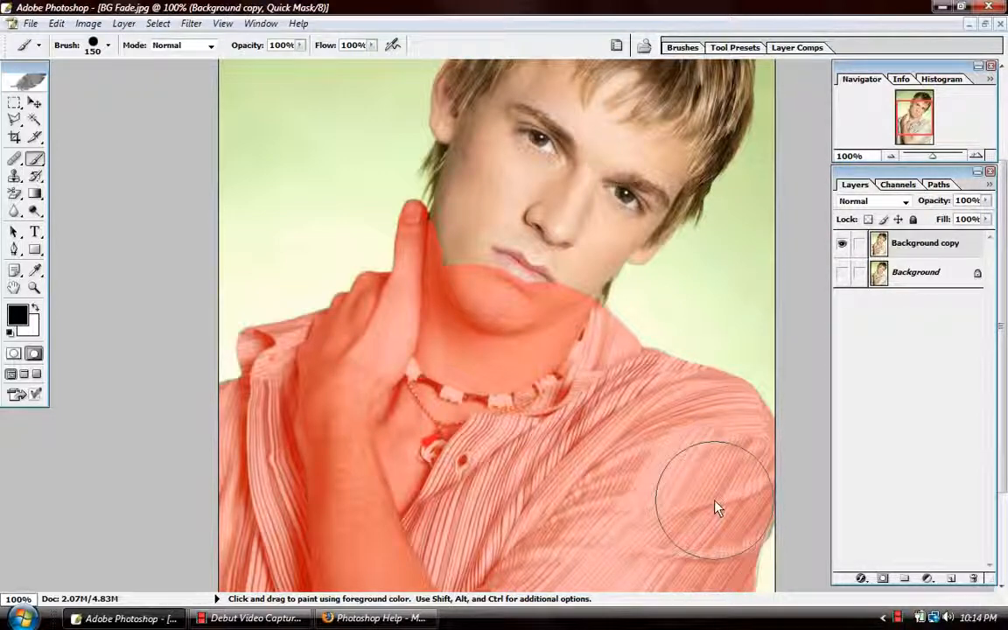
# Step: Mask the hair on top of the head, starting with a 150 px brush and refining toward the edge with 80 px
pyautogui.scroll(3, 1006, 319)
pyautogui.scroll(2, 1006, 320)
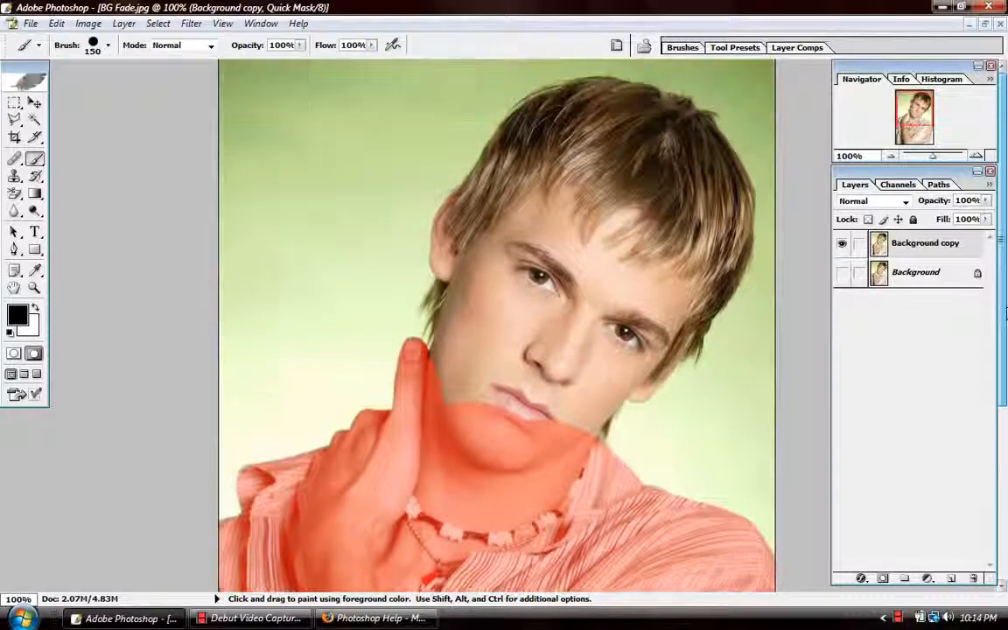
pyautogui.scroll(-1, 1006, 319)
pyautogui.scroll(2, 560, 333)
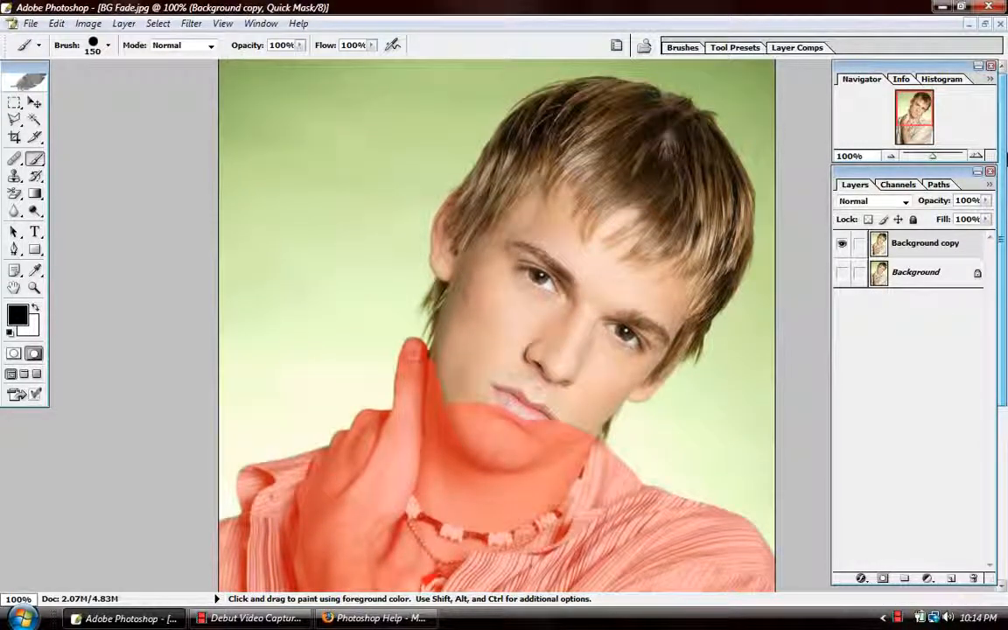
pyautogui.click(599, 166)
pyautogui.moveTo(599, 166); pyautogui.dragTo(666, 171)
pyautogui.press('[')
pyautogui.press('[')
pyautogui.press('[')
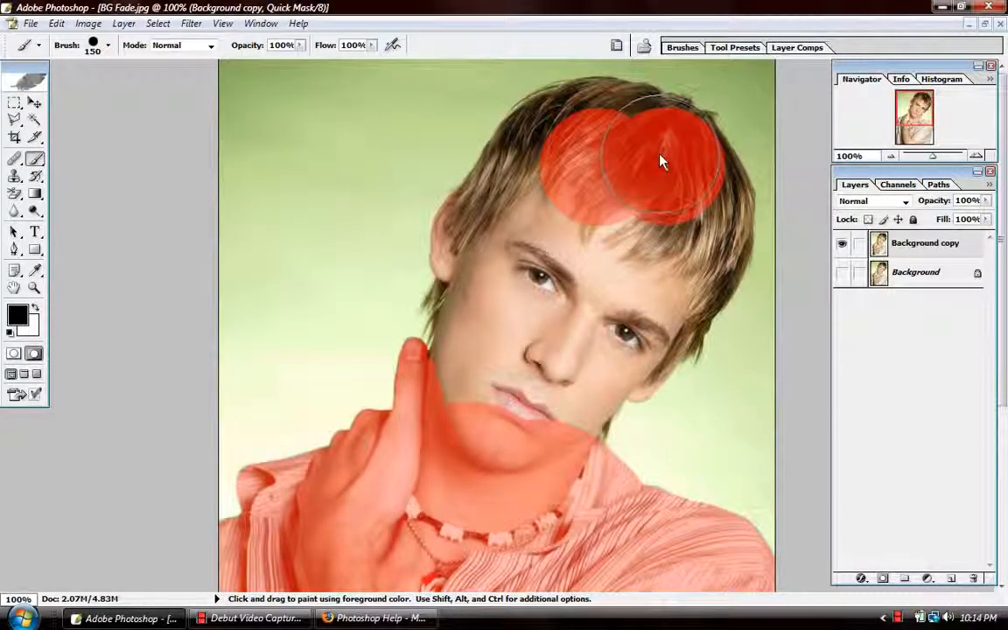
pyautogui.press('[')
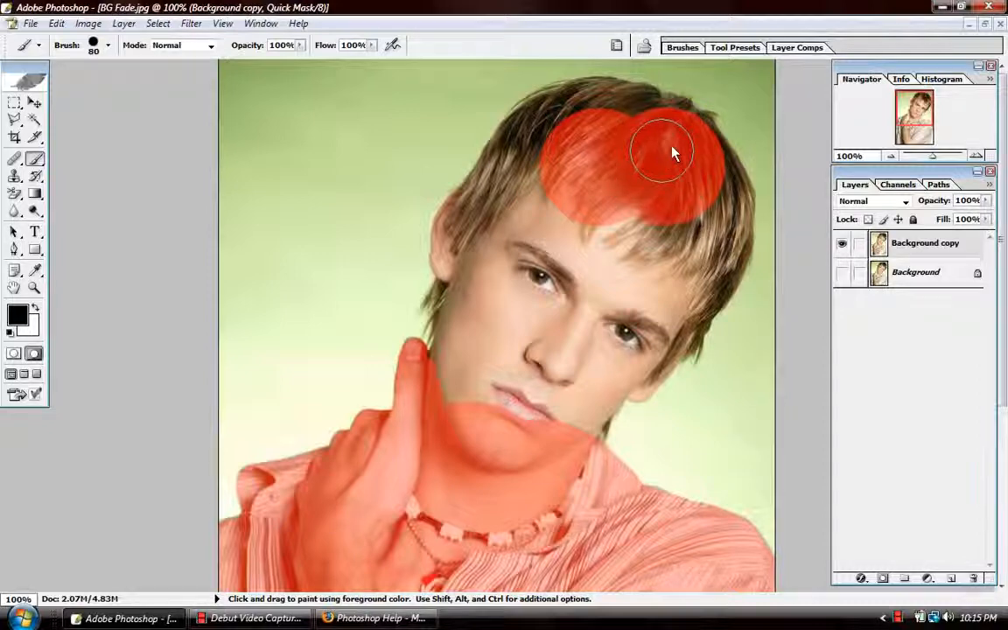
pyautogui.moveTo(686, 145)
pyautogui.mouseDown()
pyautogui.moveTo(603, 108)
pyautogui.moveTo(562, 116)
pyautogui.moveTo(527, 143)
pyautogui.moveTo(506, 180)
pyautogui.moveTo(517, 202)
pyautogui.moveTo(536, 208)
pyautogui.mouseUp()
# Step: Enlarge the brush to 300 px and mask the forehead, fringe and face
pyautogui.press(']')
pyautogui.press(']')
pyautogui.press(']')
pyautogui.press(']')
pyautogui.press(']')
pyautogui.press(']')
pyautogui.press(']')
pyautogui.press(']')
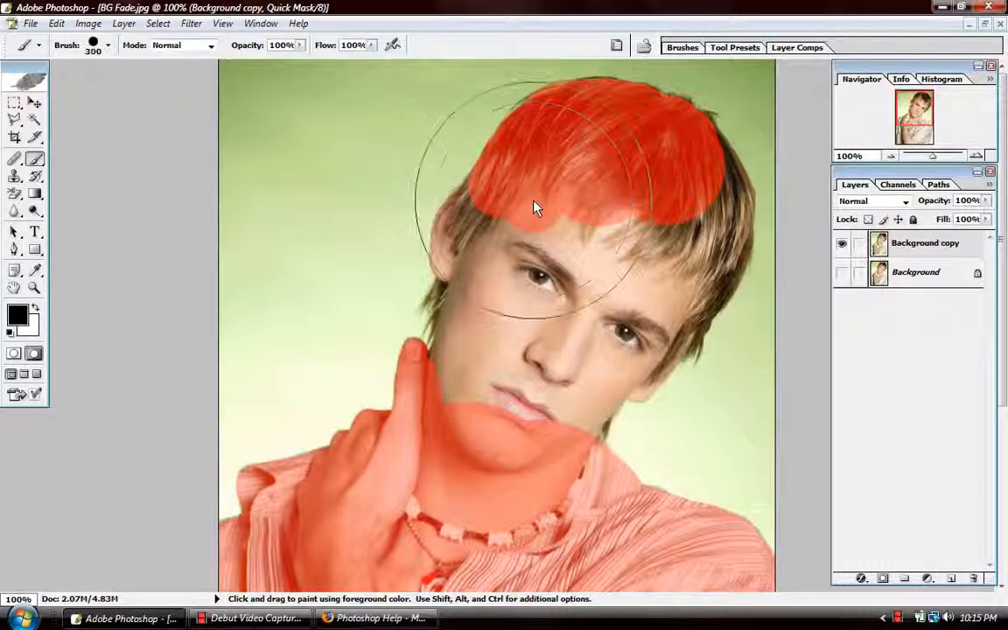
pyautogui.click(588, 254)
pyautogui.moveTo(588, 255)
pyautogui.mouseDown()
pyautogui.moveTo(568, 342)
pyautogui.moveTo(569, 292)
pyautogui.moveTo(464, 350)
pyautogui.moveTo(505, 365)
pyautogui.mouseUp()
# Step: Reduce the brush to 60 px for the earlobe beside the cheek, and to 30 px for the hair just above it
pyautogui.press('[')
pyautogui.press('[')
pyautogui.press('[')
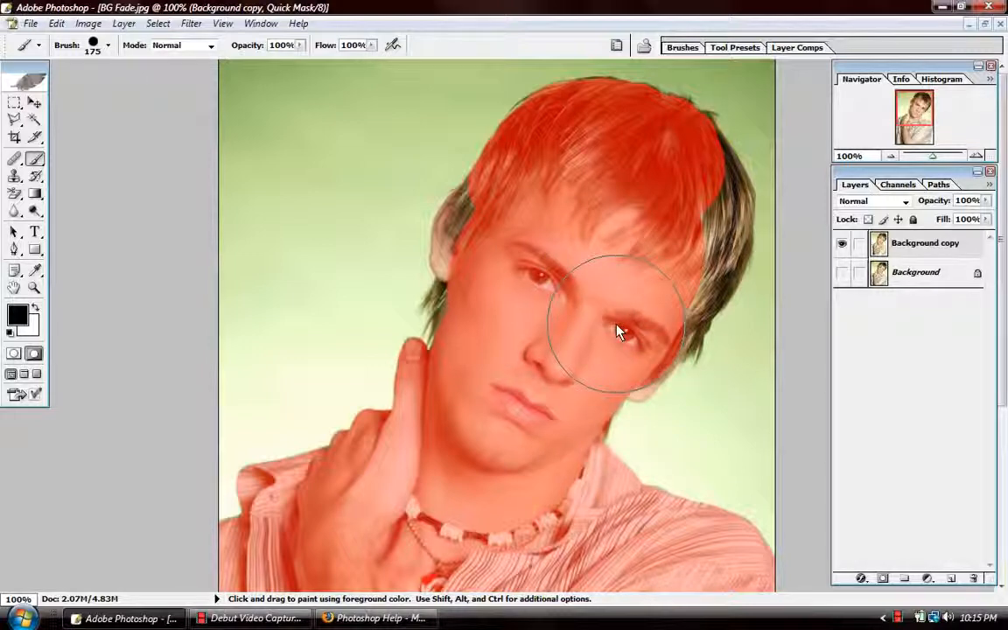
pyautogui.press('[')
pyautogui.press('[')
pyautogui.press('[')
pyautogui.press('[')
pyautogui.press('[')
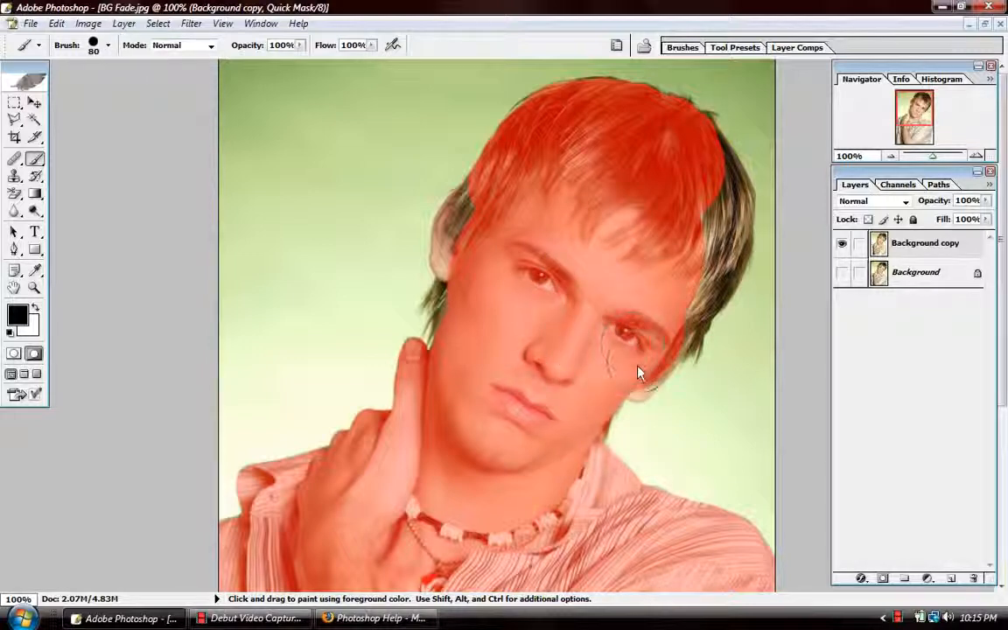
pyautogui.press('[')
pyautogui.press('[')
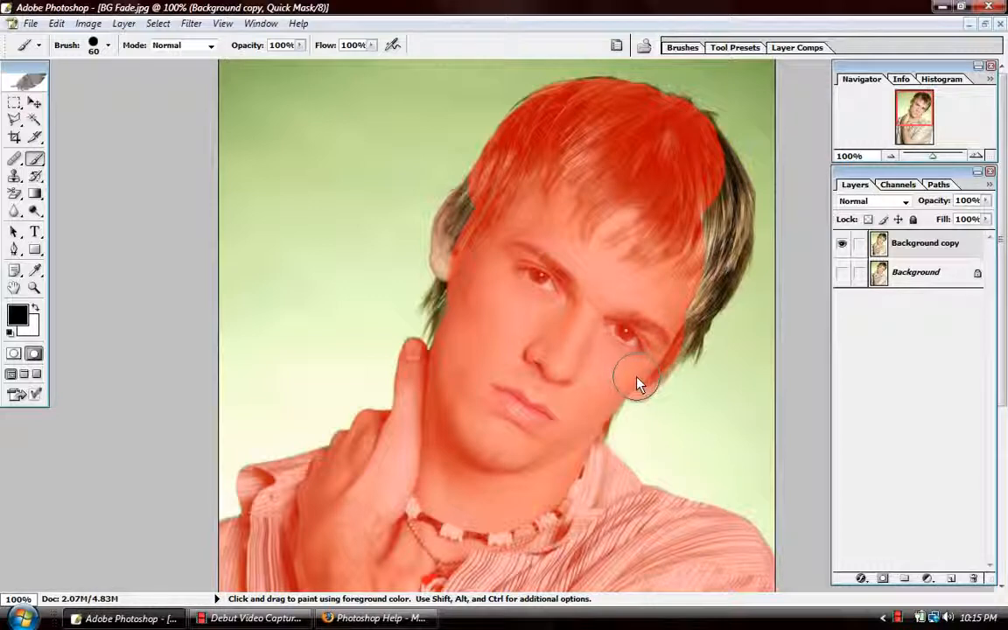
pyautogui.press('[')
pyautogui.press('[')
pyautogui.press('[')
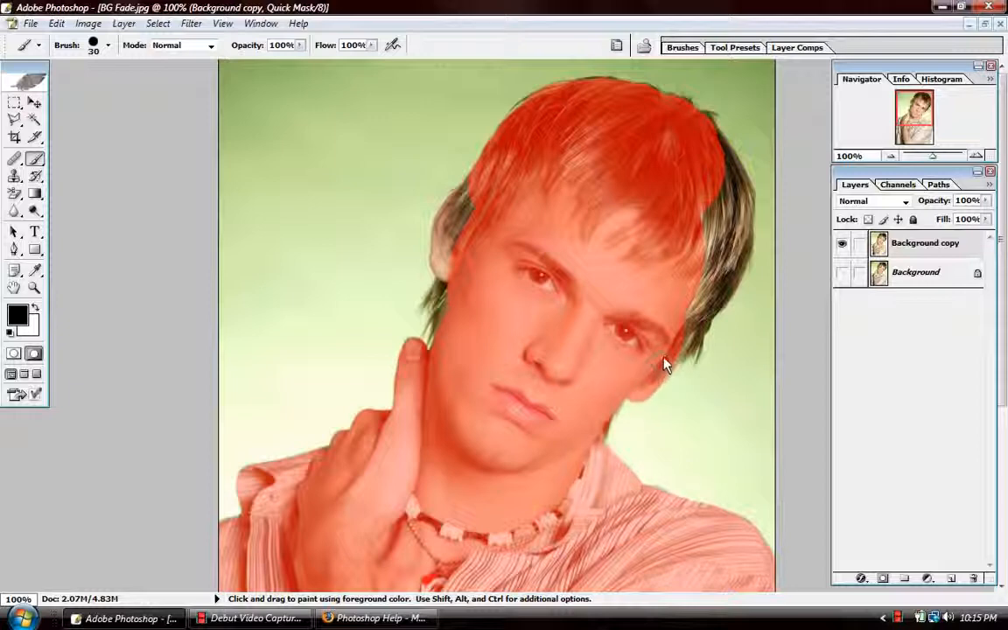
pyautogui.moveTo(693, 319); pyautogui.dragTo(706, 289)
# Step: Enlarge the brush to 70 px and mask the hair along the side of the head above that ear
pyautogui.press(']')
pyautogui.press(']')
pyautogui.press(']')
pyautogui.press(']')
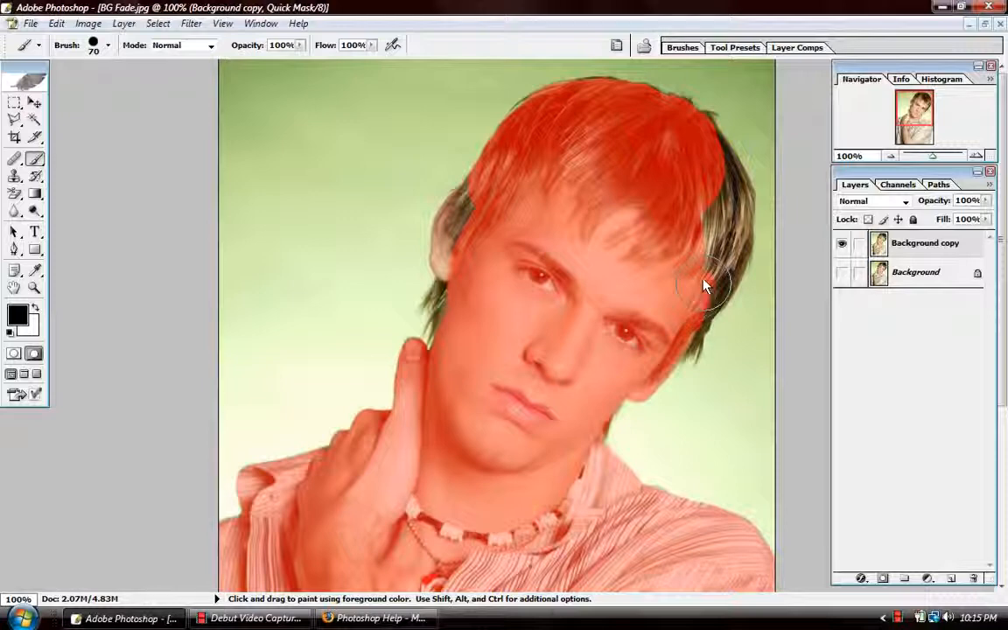
pyautogui.click(726, 238)
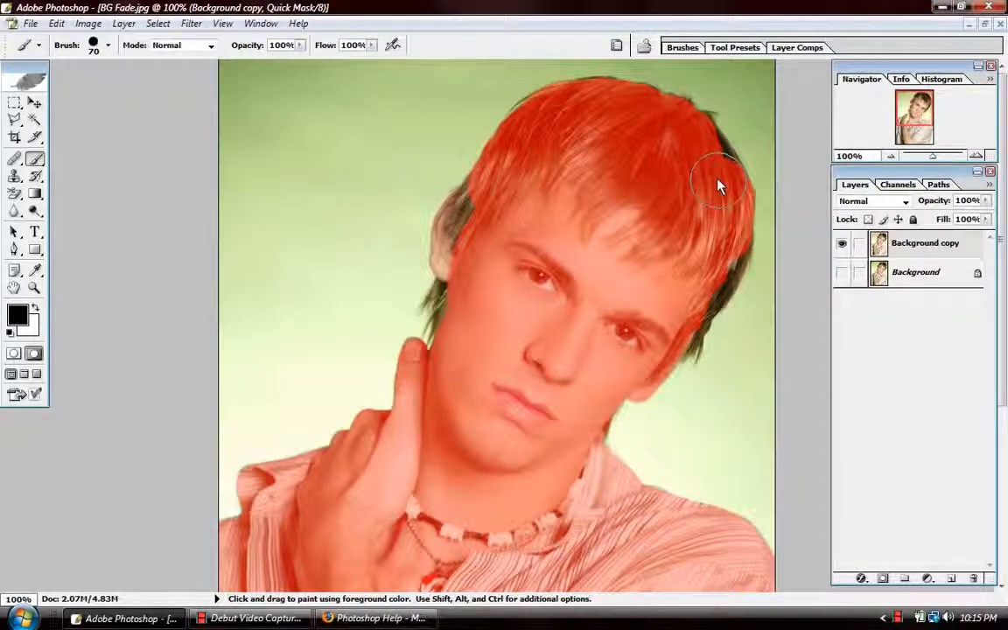
# Step: With the 70 px brush, mask the remaining hair along the edge of the head and the unmasked ear on the opposite side
pyautogui.click(718, 185)
pyautogui.moveTo(718, 185); pyautogui.dragTo(705, 164)
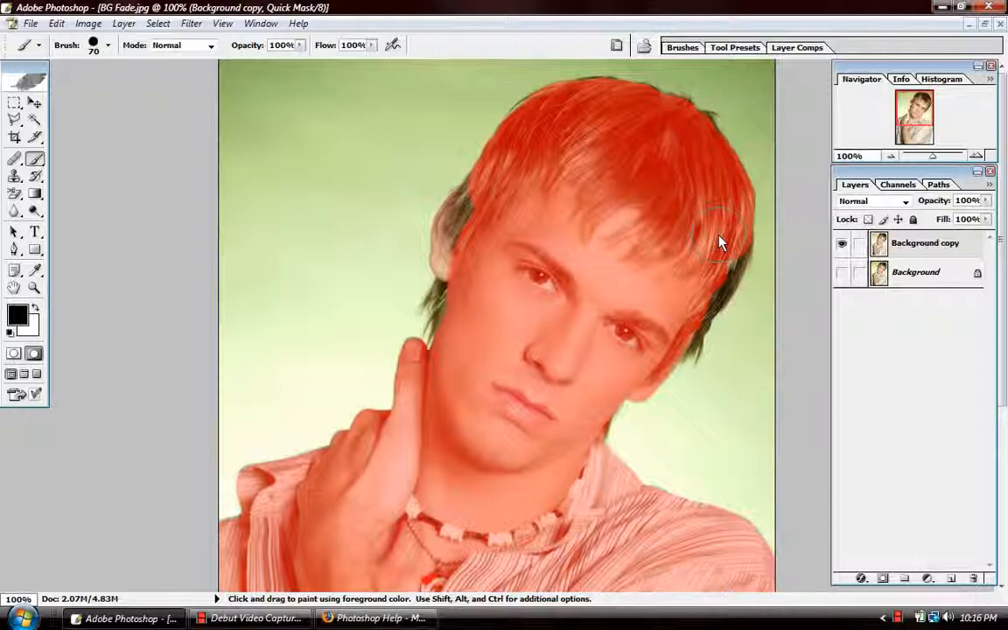
pyautogui.moveTo(724, 244)
pyautogui.mouseDown()
pyautogui.moveTo(724, 263)
pyautogui.moveTo(674, 341)
pyautogui.mouseUp()
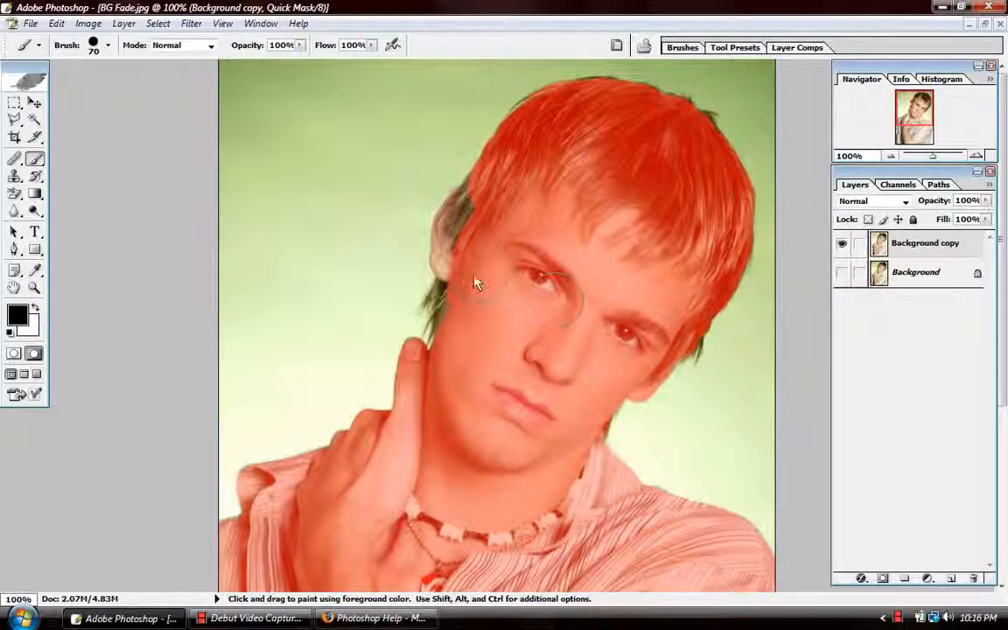
pyautogui.moveTo(460, 267); pyautogui.dragTo(477, 219)
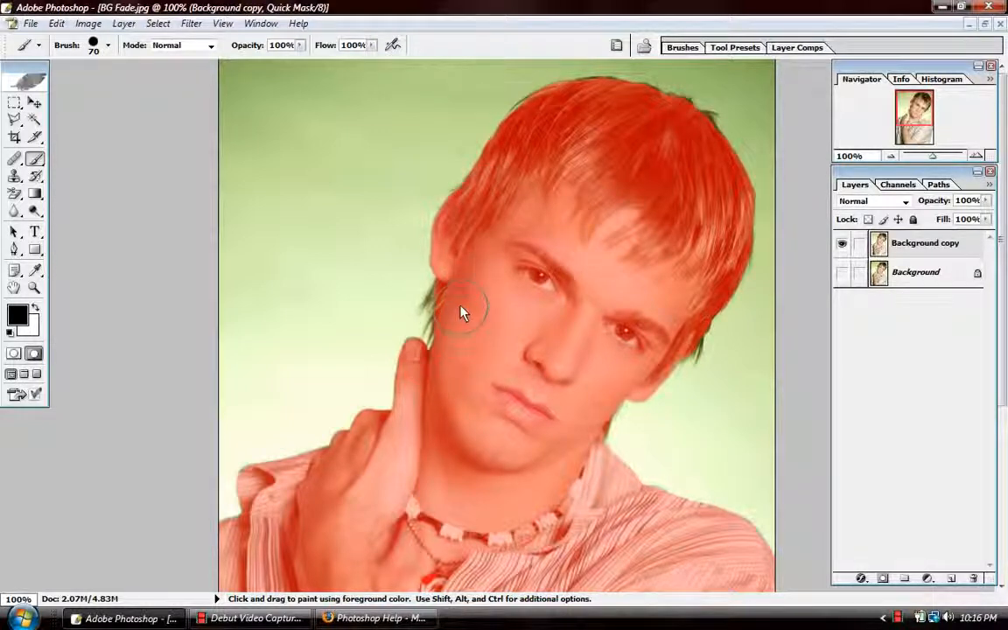
# Step: Leave Quick Mask to convert the mask into a selection of the background, and view the whole photo at 50%
pyautogui.click(13, 354)
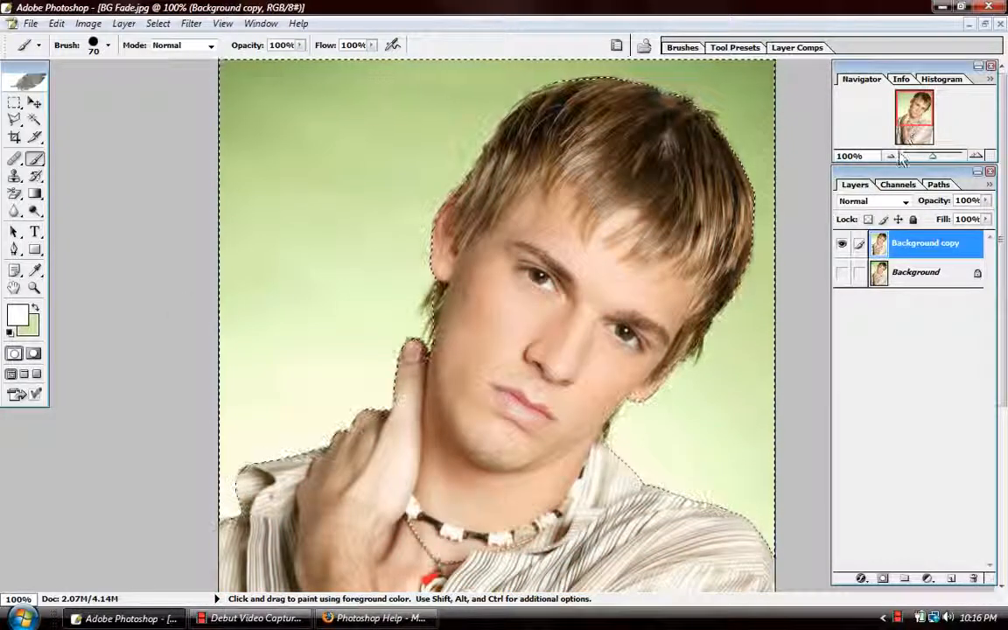
pyautogui.hotkey('ctrl', '-')
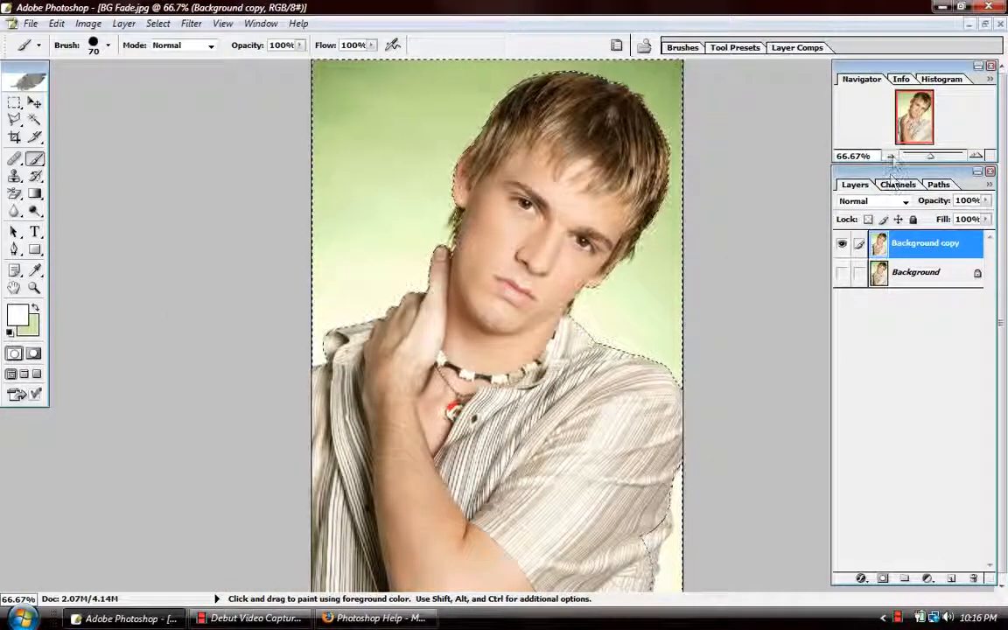
pyautogui.hotkey('ctrl', '-')
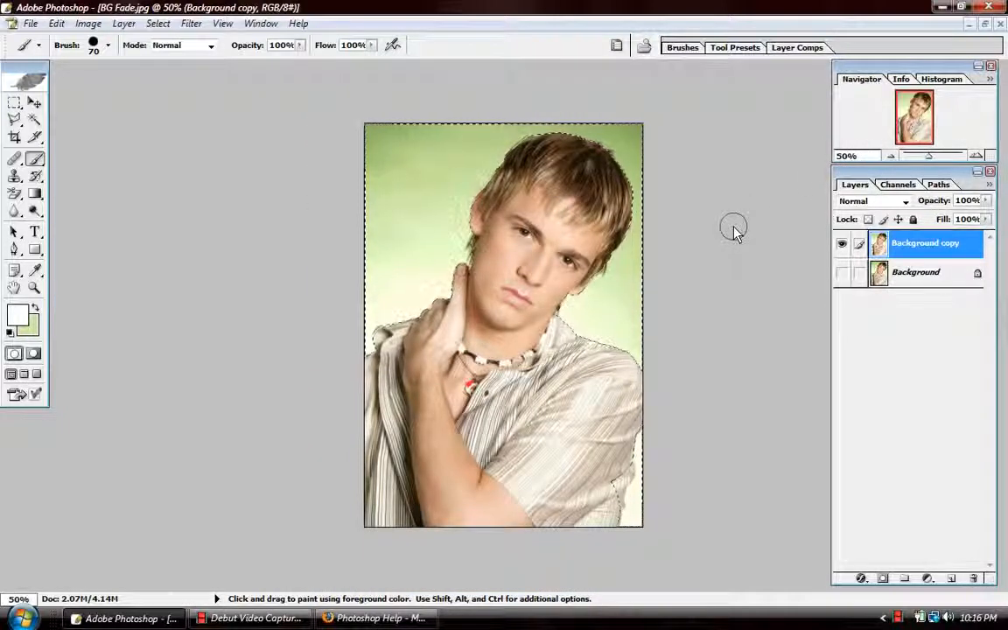
# Step: Return to Quick Mask, touch up the shirt sleeve's lower edge with a 20 px brush, and convert the mask back to a selection
pyautogui.click(33, 353)
pyautogui.press('d')
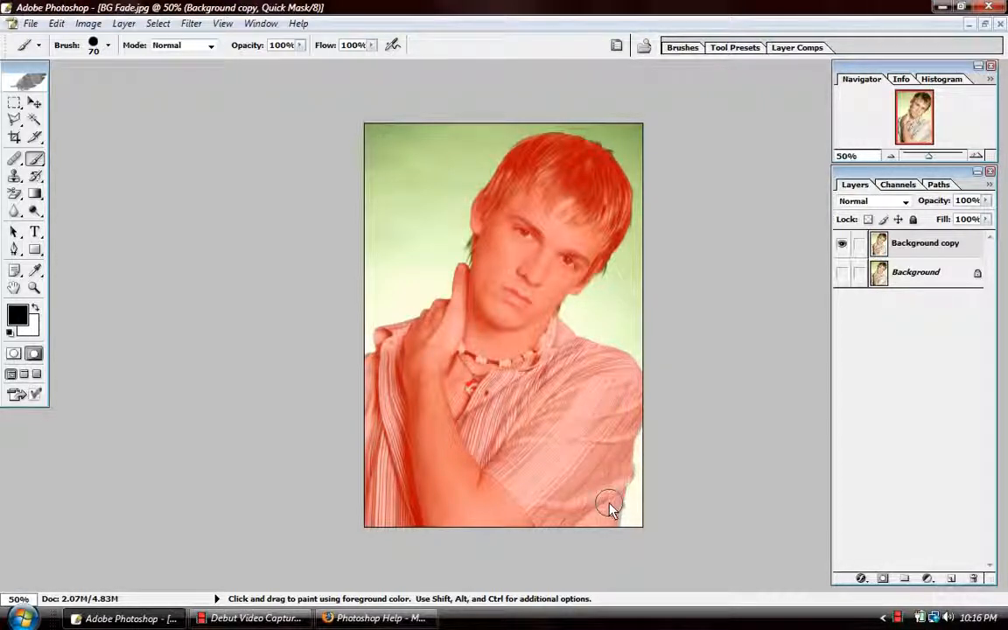
pyautogui.press('[')
pyautogui.press('[')
pyautogui.press('[')
pyautogui.press('[')
pyautogui.press('[')
pyautogui.click(14, 354)
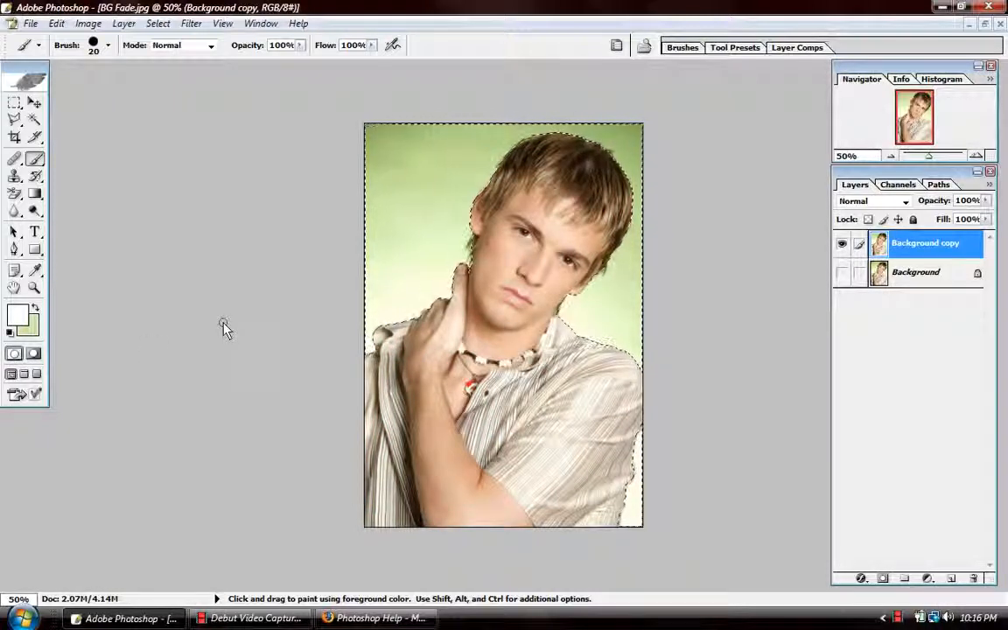
# Step: Test the selection by deleting the green background, and undo the deletion
pyautogui.press('Delete')
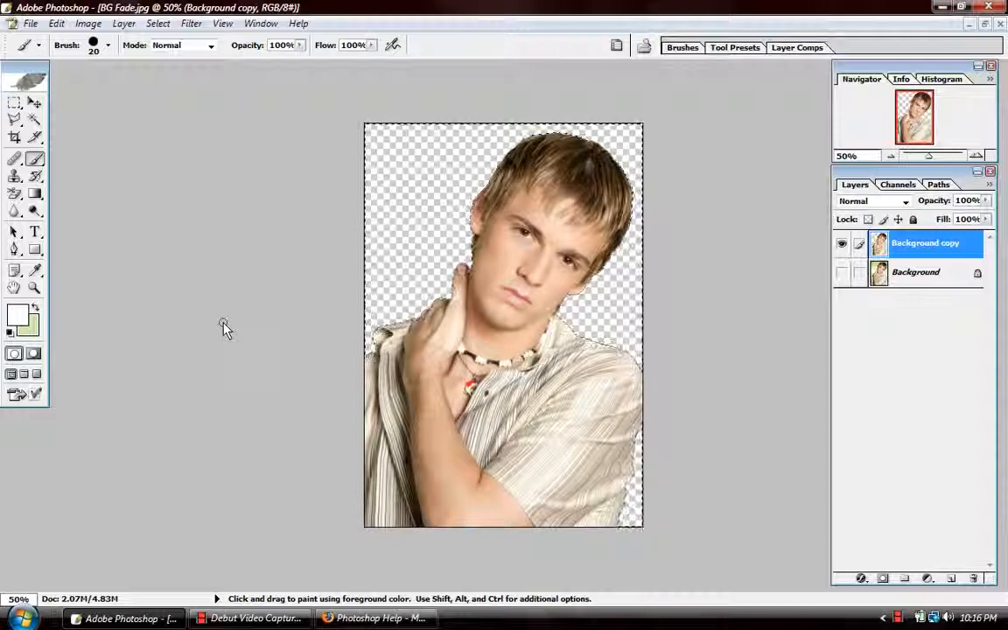
pyautogui.hotkey('ctrl', 'z')
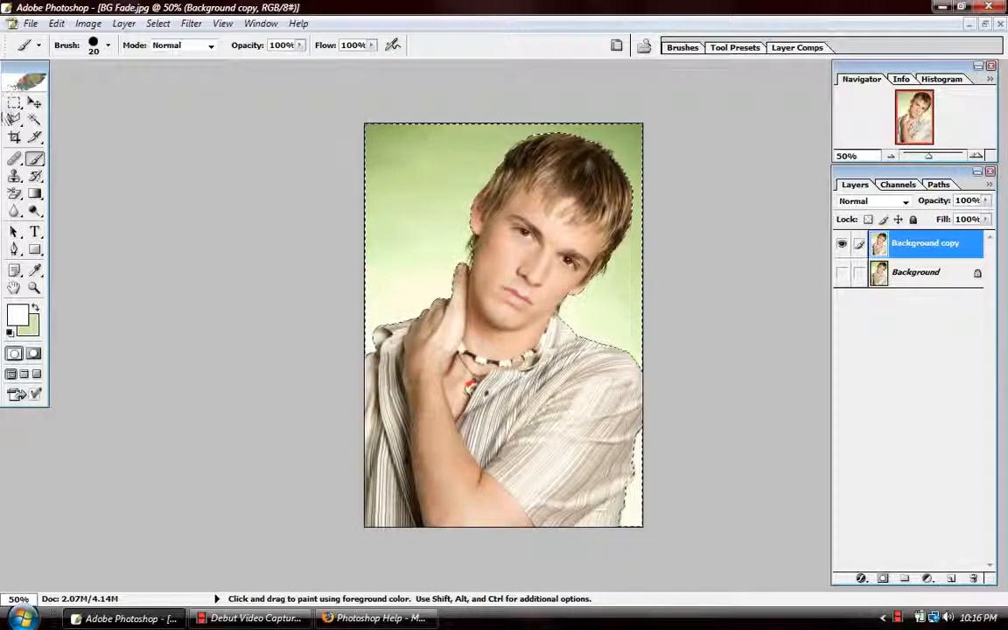
# Step: Subtract the hair wisps between the ear and fingertip from the selection with the Polygonal Lasso at 200% zoom
pyautogui.click(14, 120)
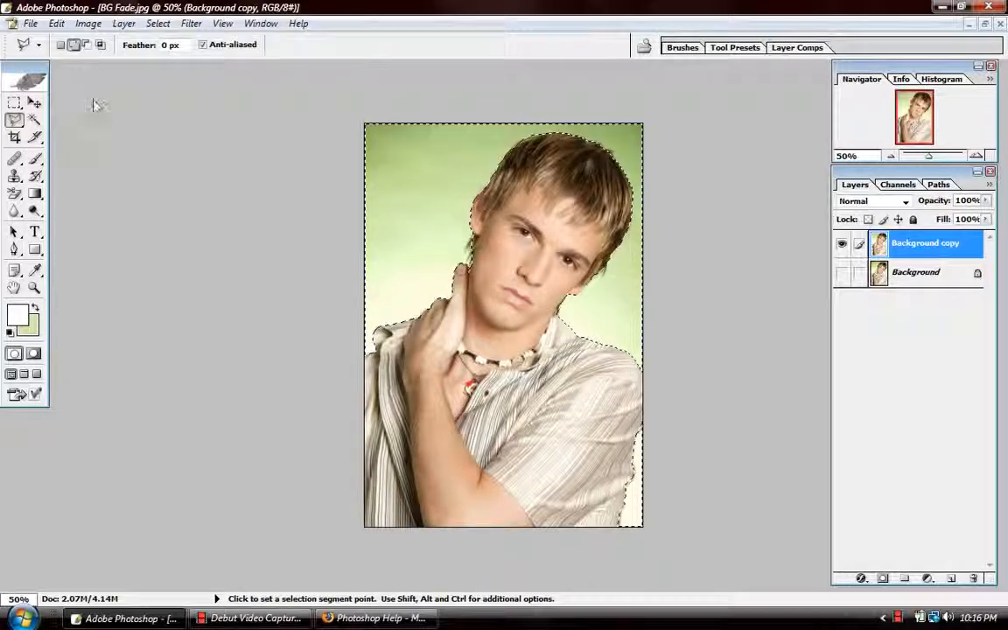
pyautogui.click(73, 46)
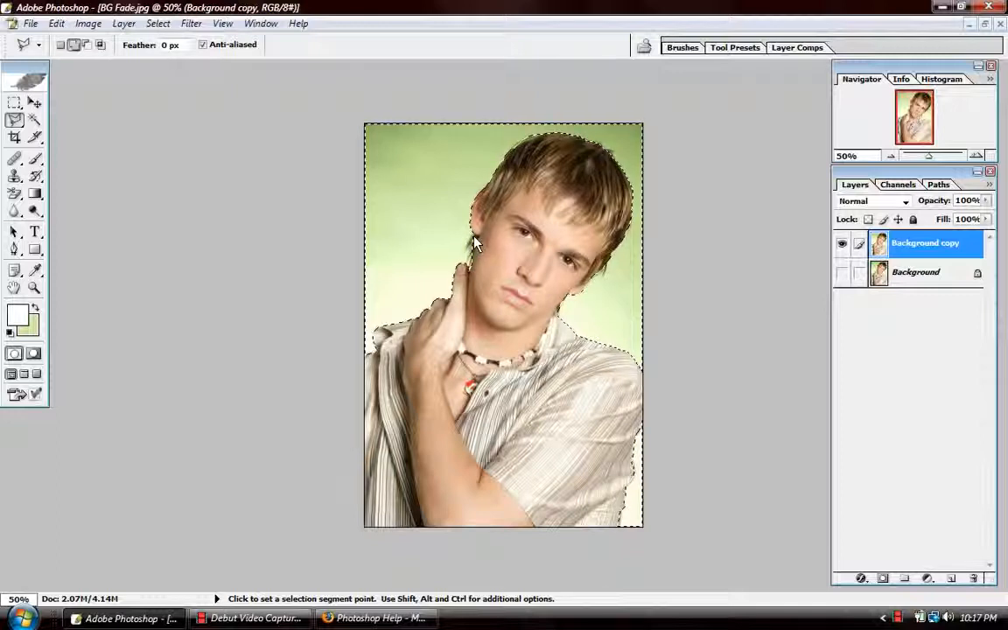
pyautogui.click(89, 45)
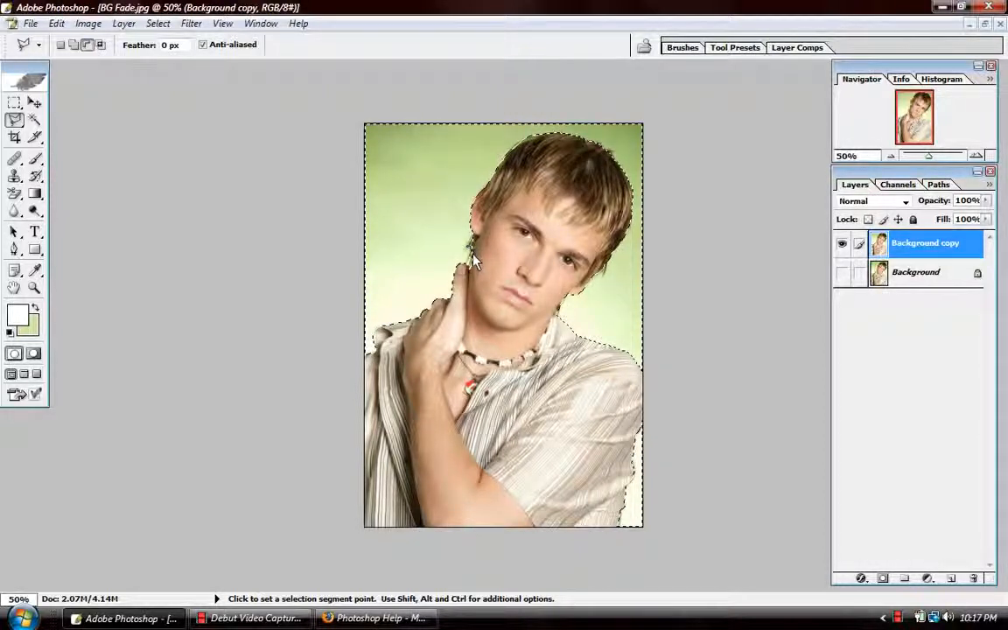
pyautogui.click(977, 156)
pyautogui.click(977, 156)
pyautogui.click(977, 156)
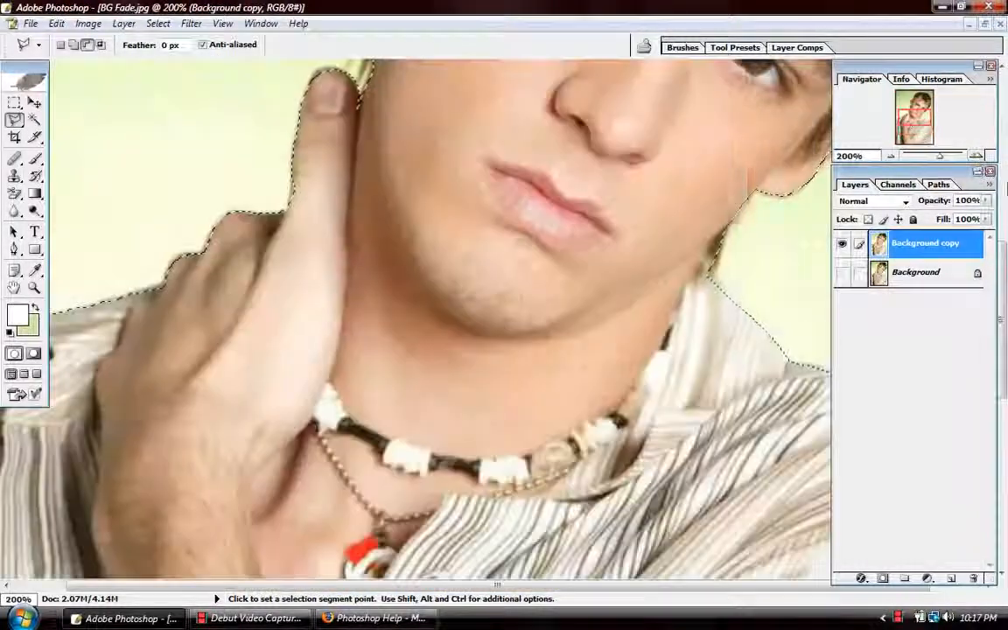
pyautogui.moveTo(1004, 269); pyautogui.dragTo(1005, 226)
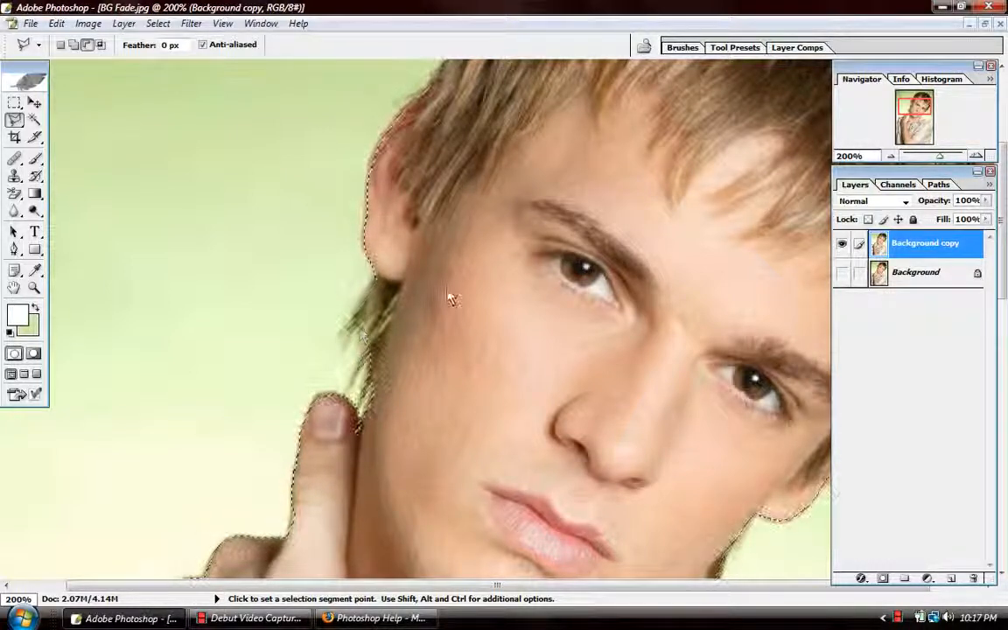
# Step: Move the Navigator and Layers palettes off the hair and subtract the stray tufts around the crown from the selection
pyautogui.scroll(5, 477, 428)
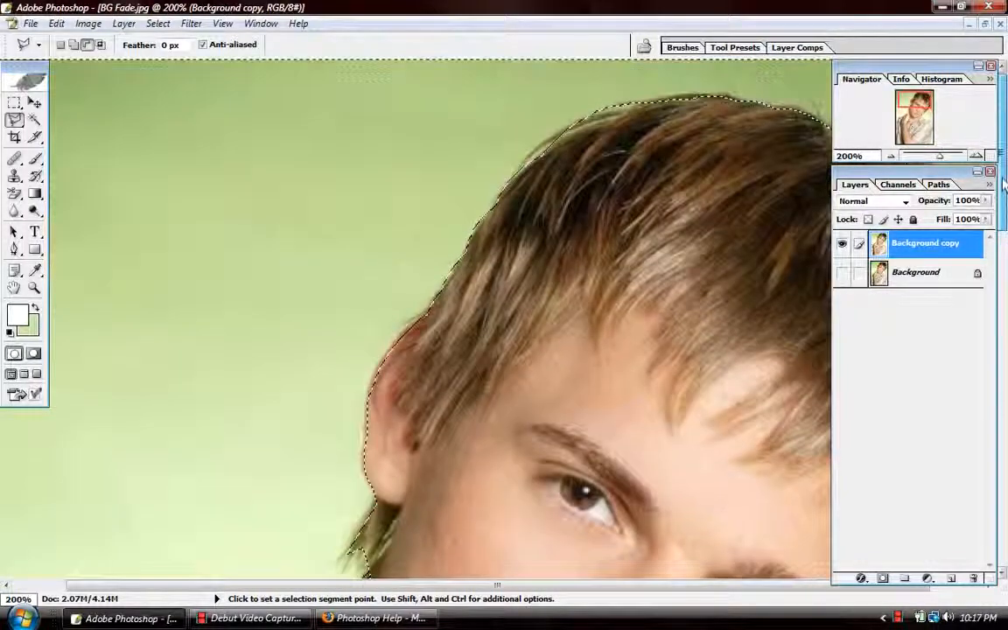
pyautogui.moveTo(459, 586); pyautogui.dragTo(510, 588)
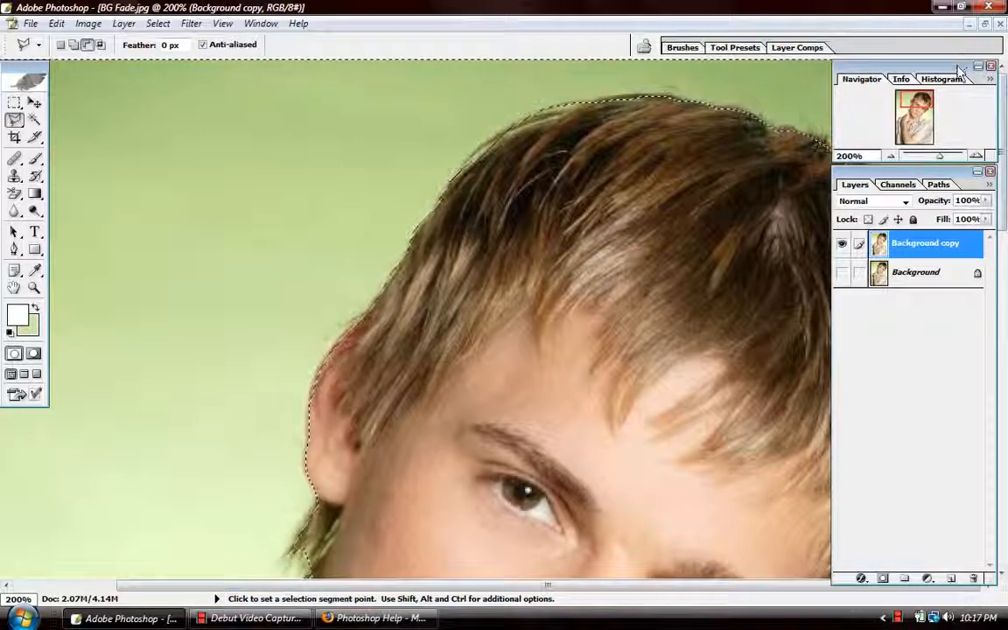
pyautogui.moveTo(936, 67); pyautogui.dragTo(475, 159)
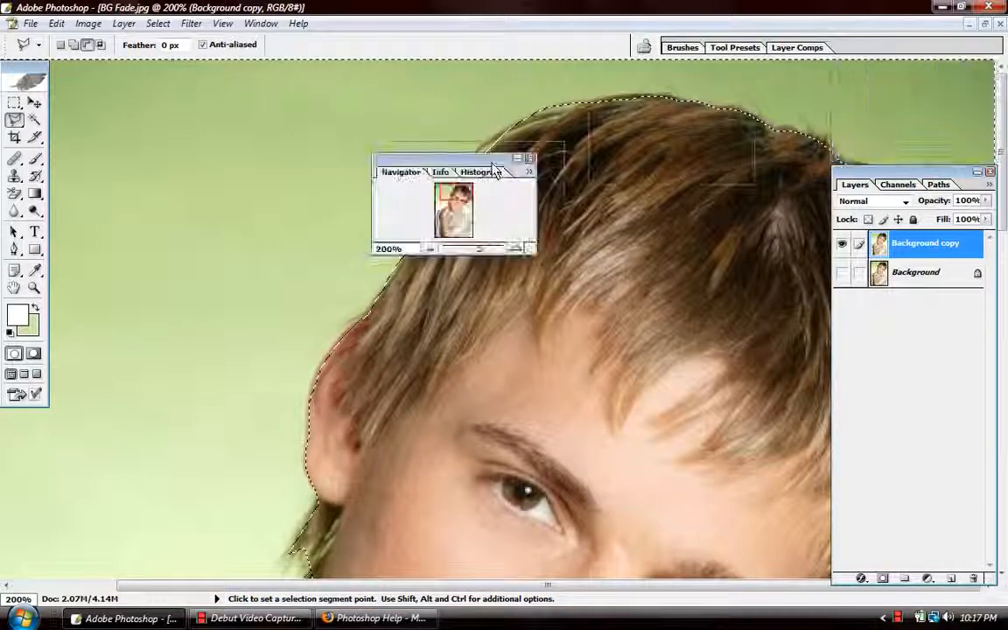
pyautogui.click(793, 136)
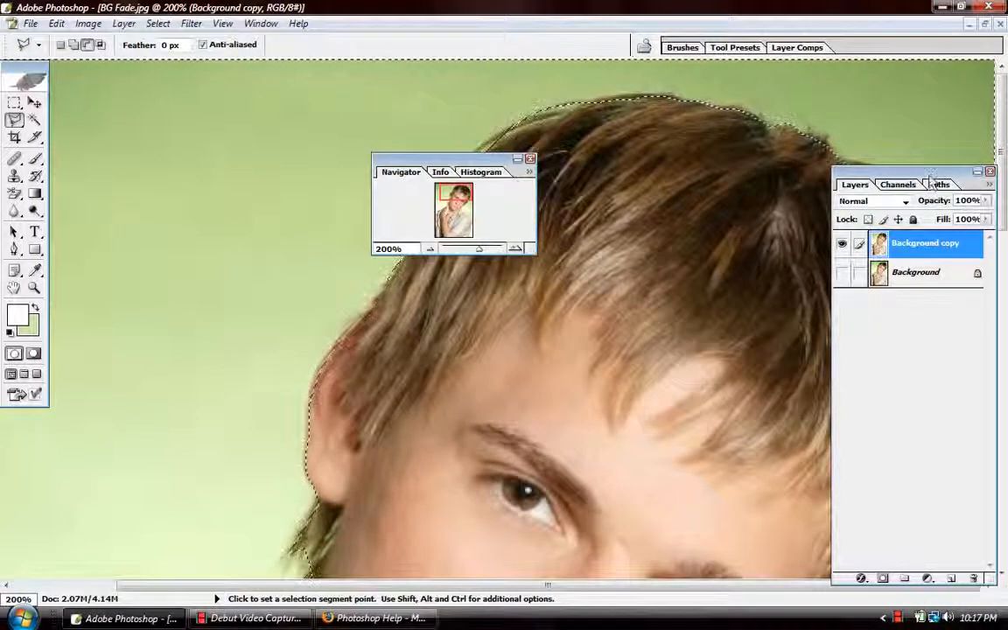
pyautogui.moveTo(919, 171); pyautogui.dragTo(483, 273)
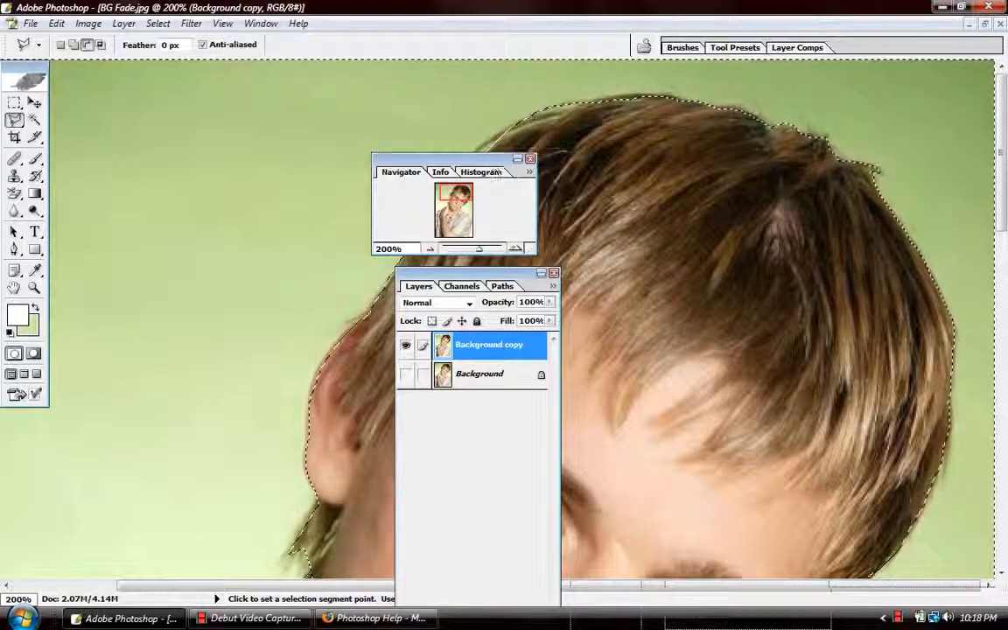
# Step: Zoom out to 66.67% and put the Navigator and Layers palettes back beside the photo
pyautogui.moveTo(497, 172); pyautogui.dragTo(939, 67)
pyautogui.click(876, 158)
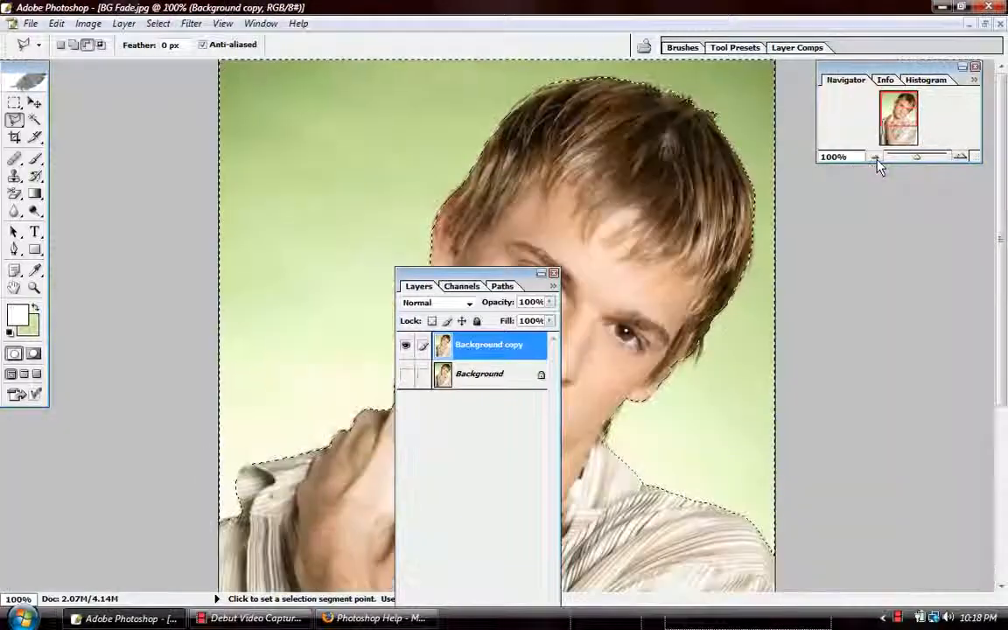
pyautogui.click(876, 158)
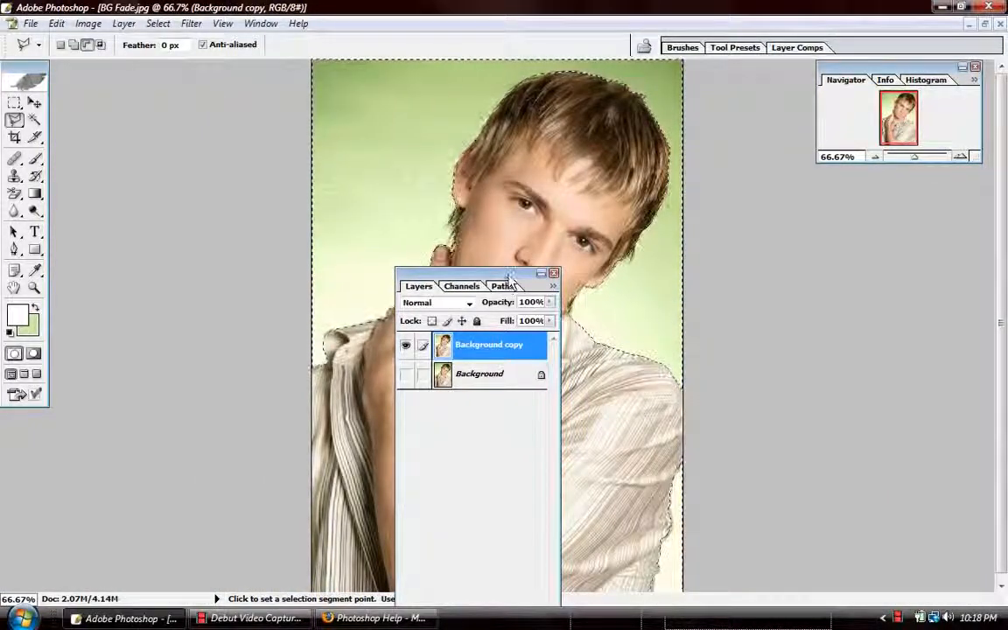
pyautogui.moveTo(512, 279); pyautogui.dragTo(932, 175)
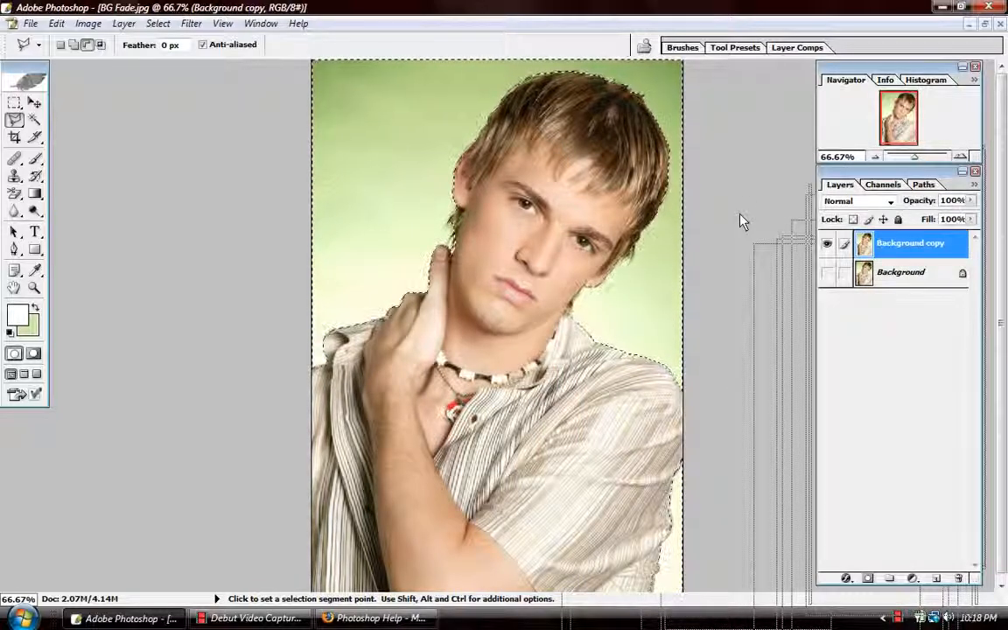
# Step: Try deleting the background with the refined hair selection, and undo it
pyautogui.press('Delete')
pyautogui.hotkey('ctrl', 'z')
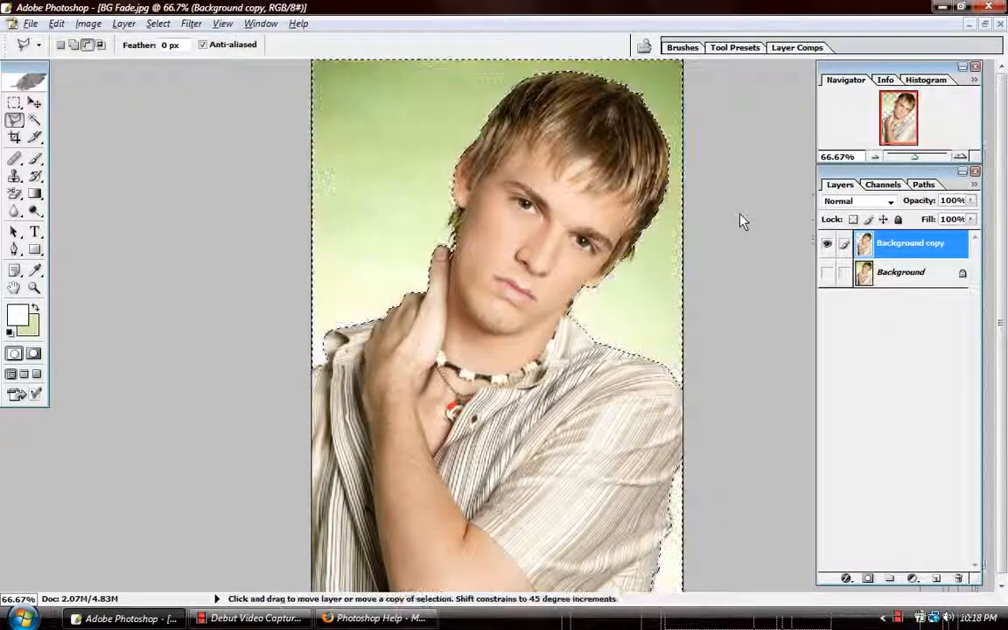
# Step: Invert the selection to copy the man onto a new layer, and hide the Background copy layer
pyautogui.click(158, 23)
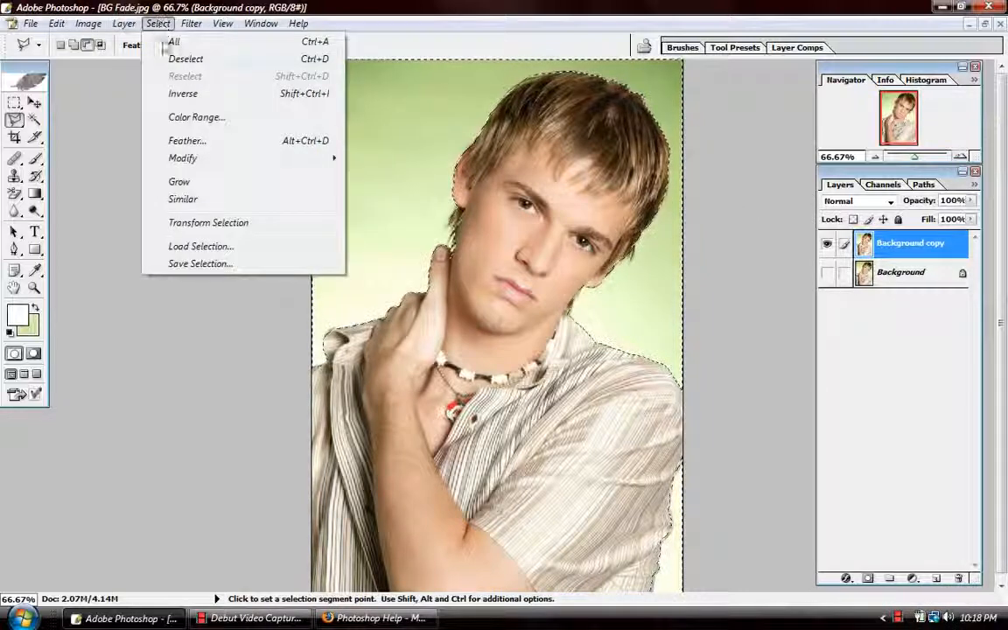
pyautogui.click(183, 93)
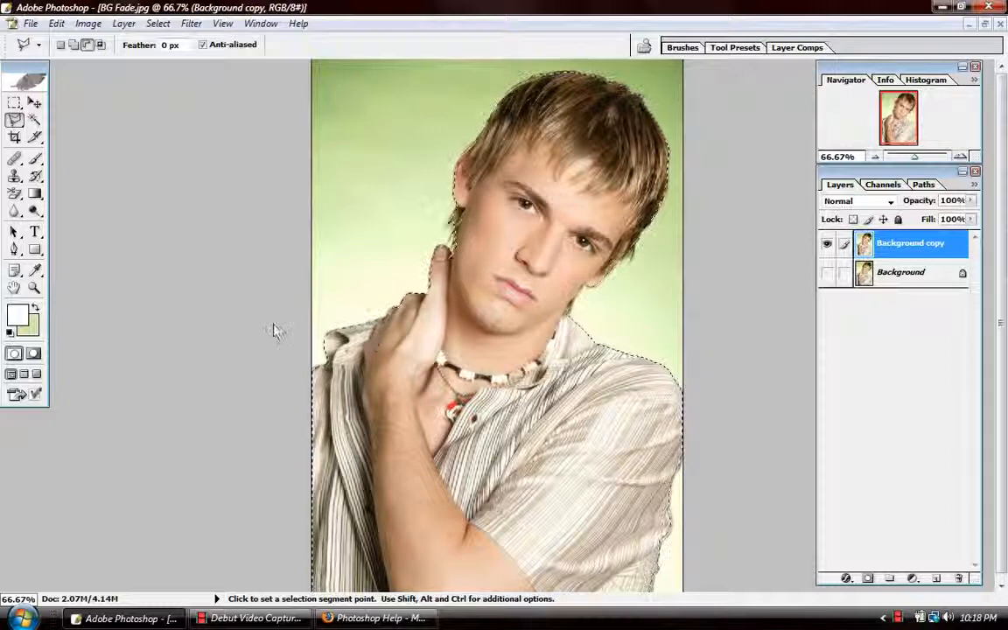
pyautogui.press('Delete')
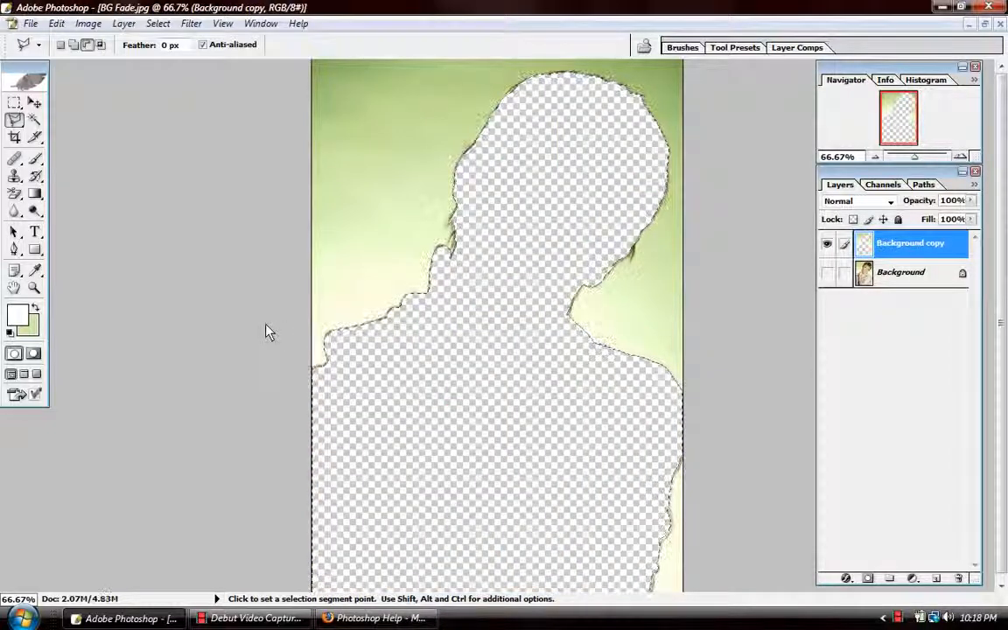
pyautogui.hotkey('ctrl', 'z')
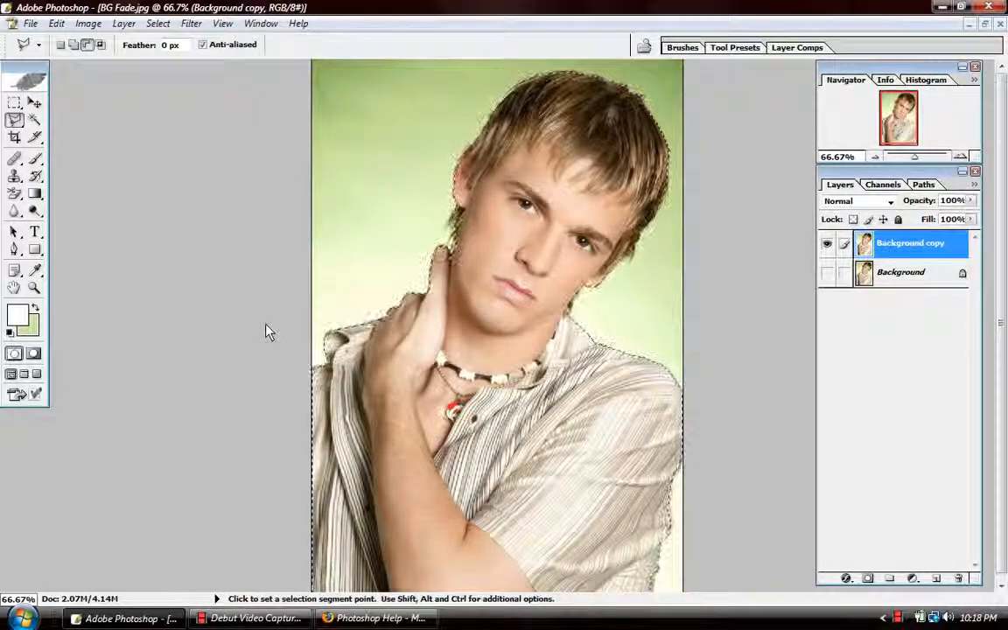
pyautogui.hotkey('ctrl', 'j')
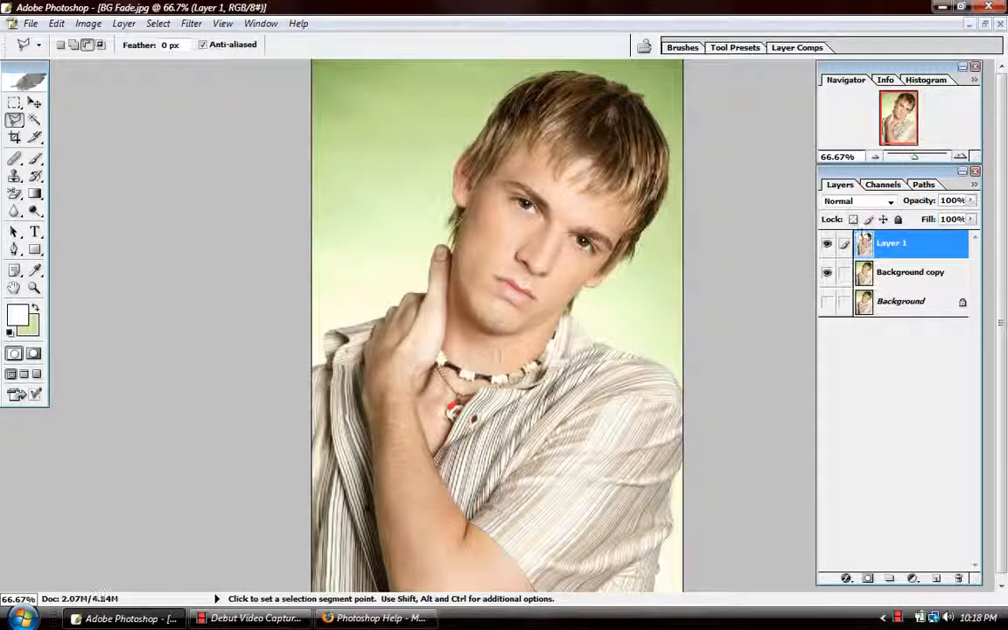
pyautogui.click(827, 272)
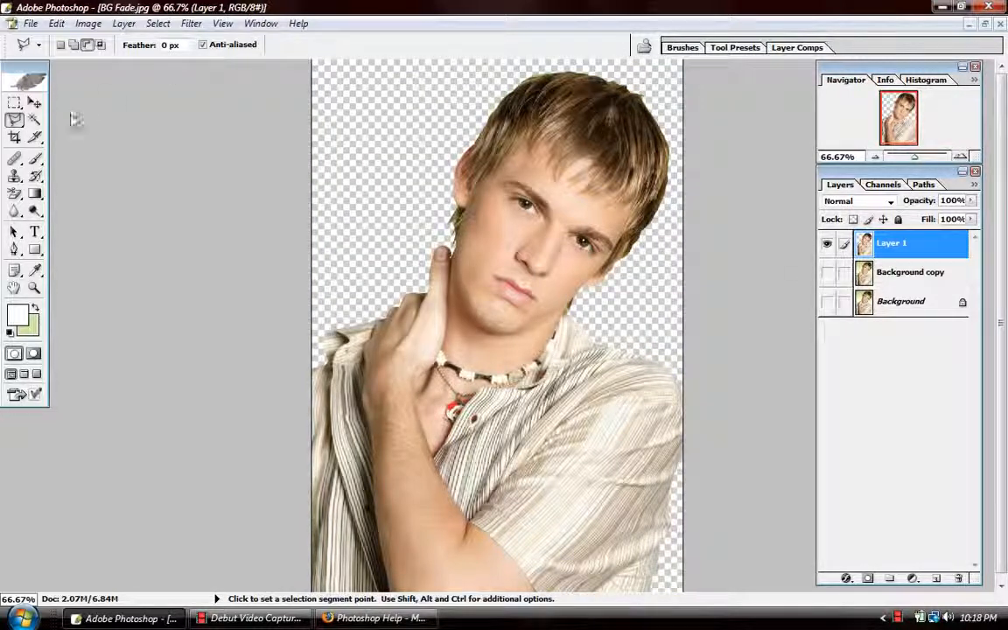
# Step: Restore the document to a floating window and bring the cut-out man into lobby.psd as a new layer
pyautogui.click(35, 103)
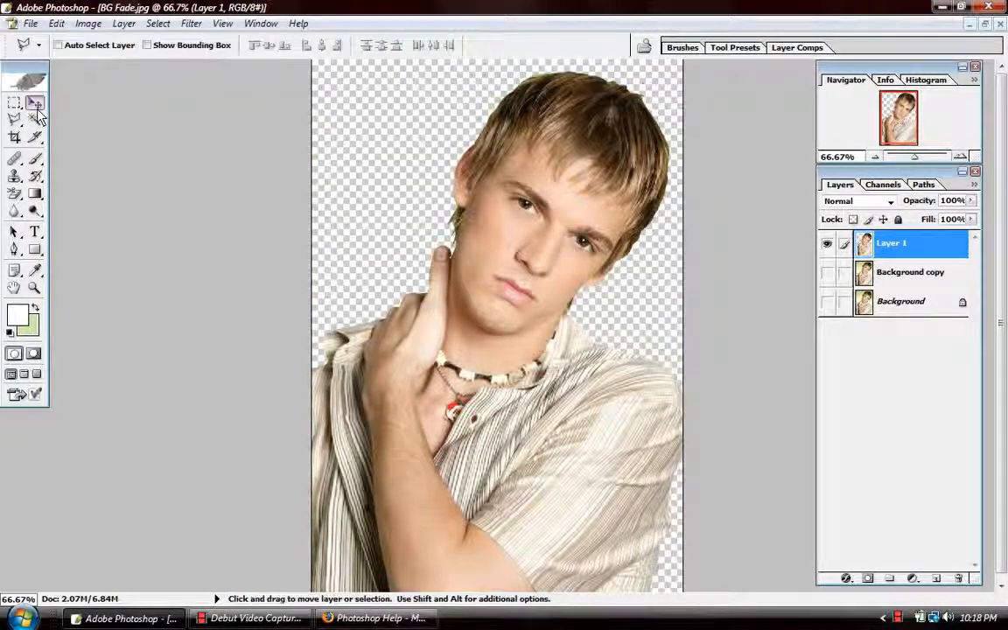
pyautogui.click(986, 24)
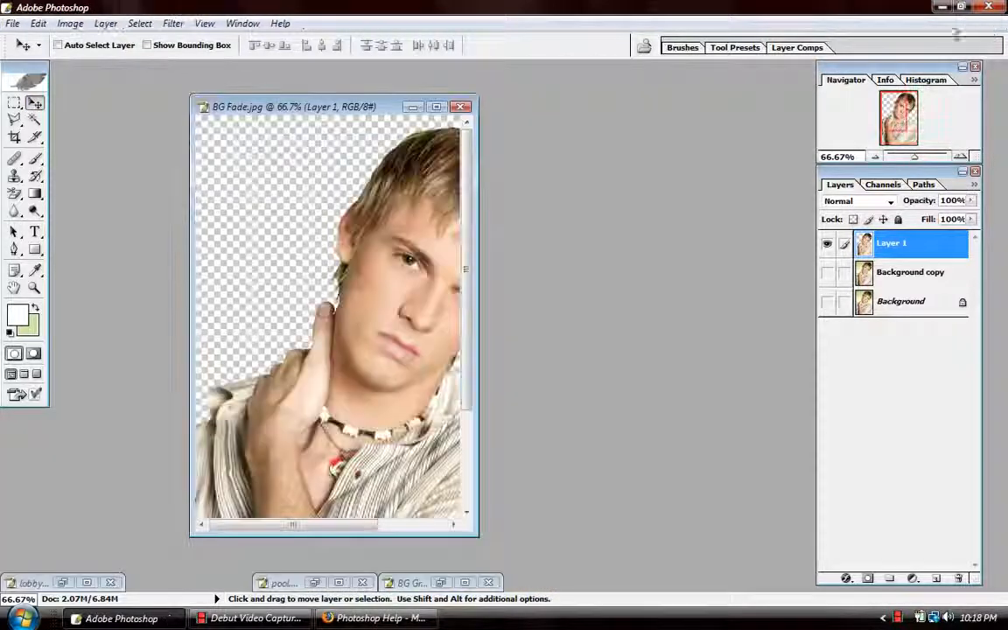
pyautogui.click(63, 582)
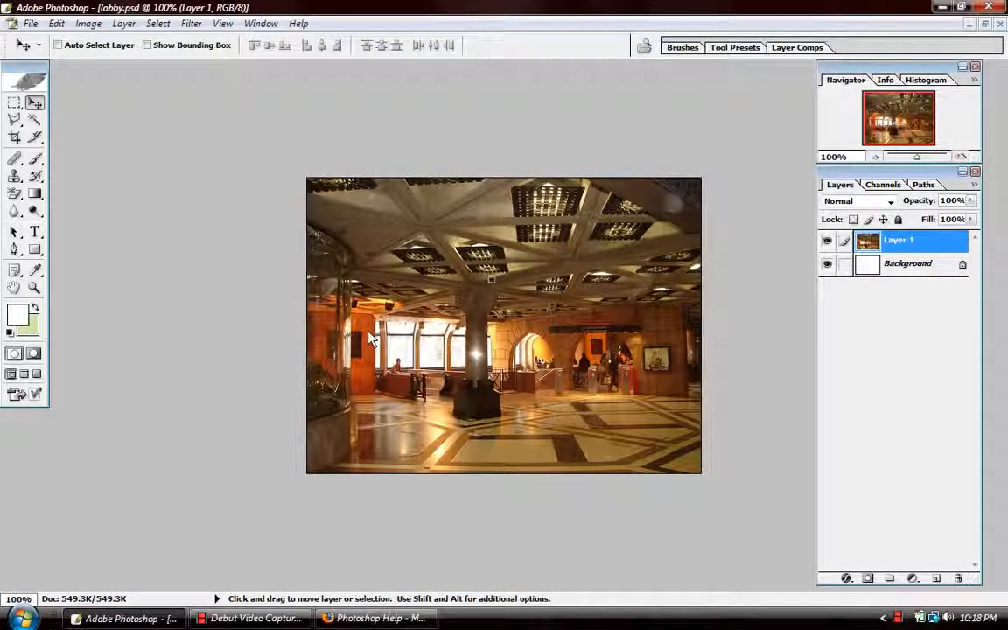
pyautogui.hotkey('ctrl', 'v')
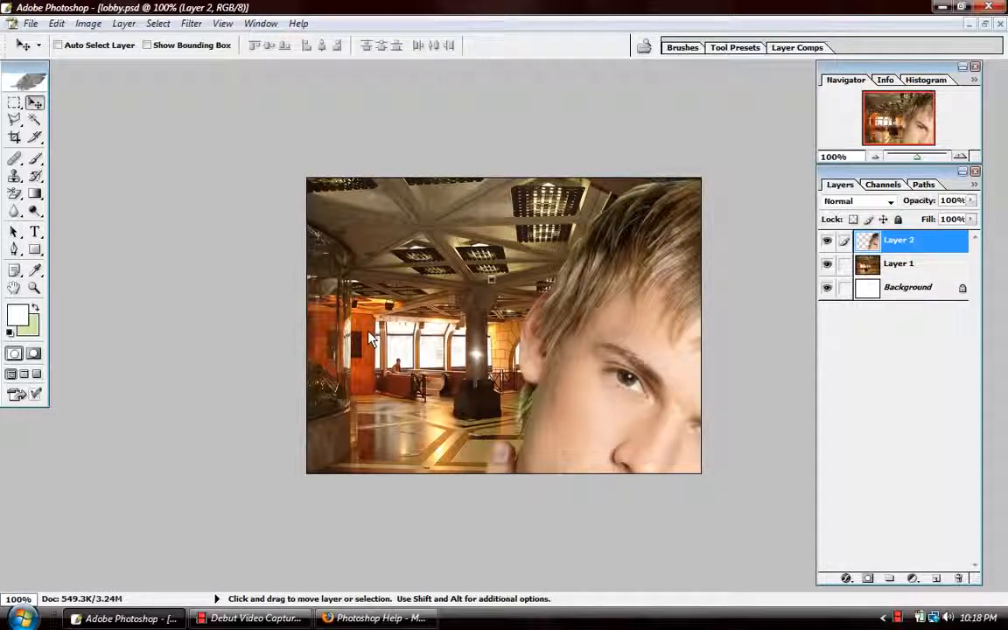
# Step: Scale the cut-out man proportionally to about 35.5% with Free Transform and place him at the left edge of the lobby scene
pyautogui.hotkey('ctrl', 't')
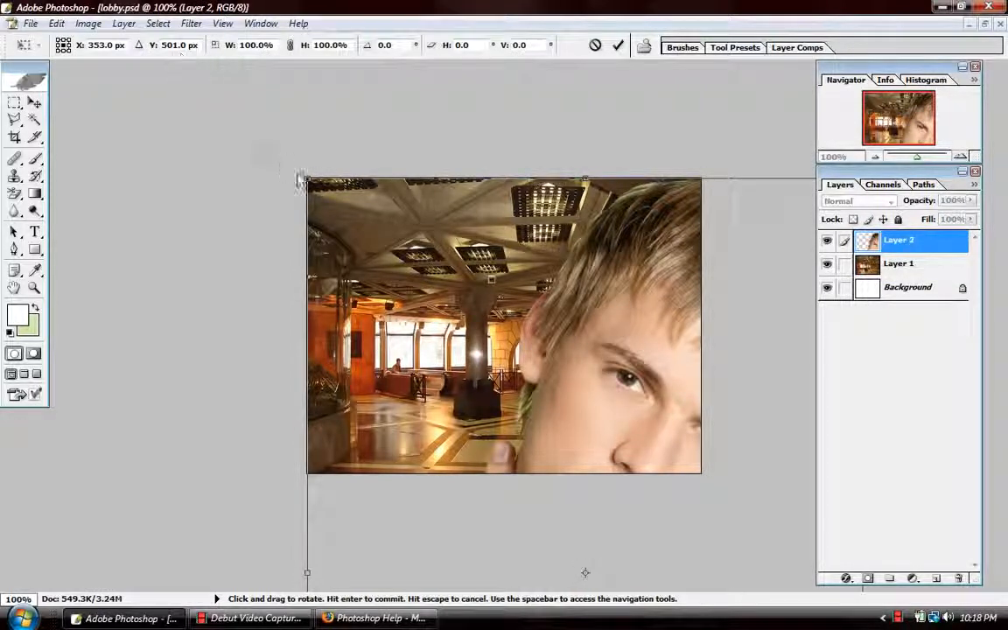
pyautogui.moveTo(308, 180); pyautogui.dragTo(653, 462)
pyautogui.moveTo(648, 529); pyautogui.dragTo(463, 176)
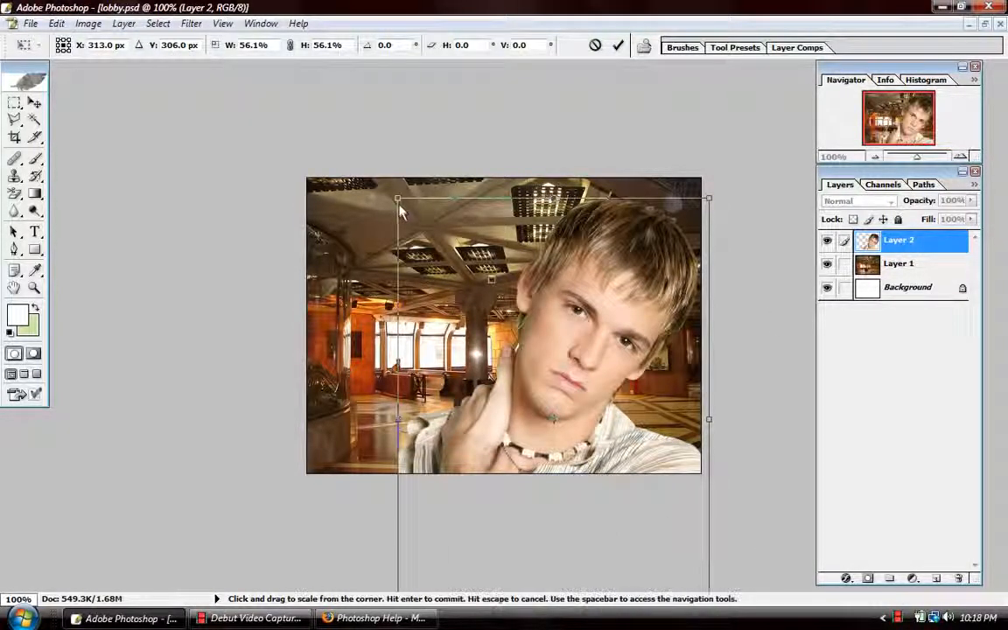
pyautogui.moveTo(399, 208); pyautogui.dragTo(495, 300)
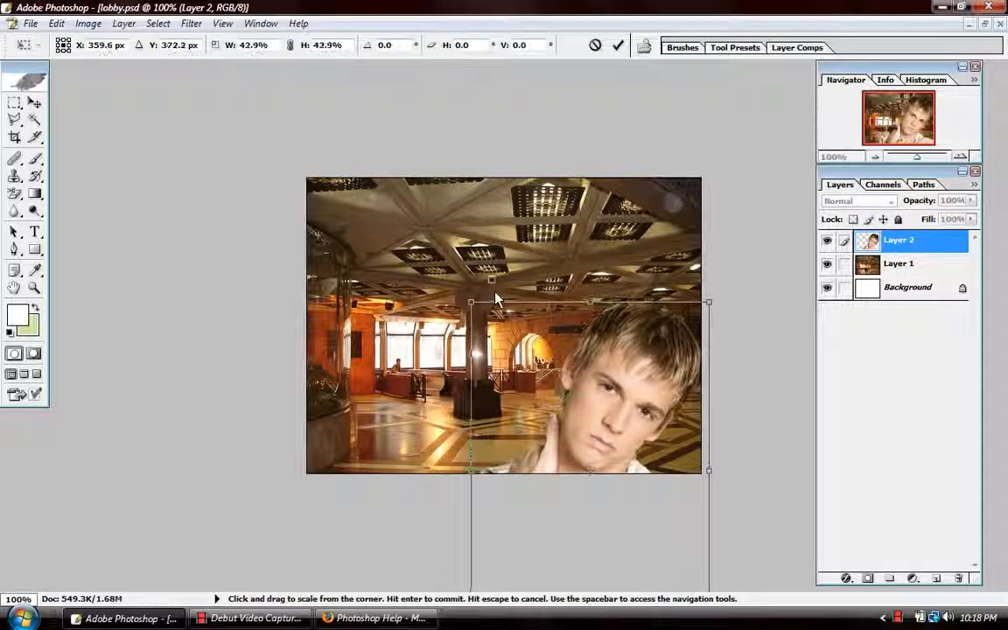
pyautogui.moveTo(527, 369); pyautogui.dragTo(518, 260)
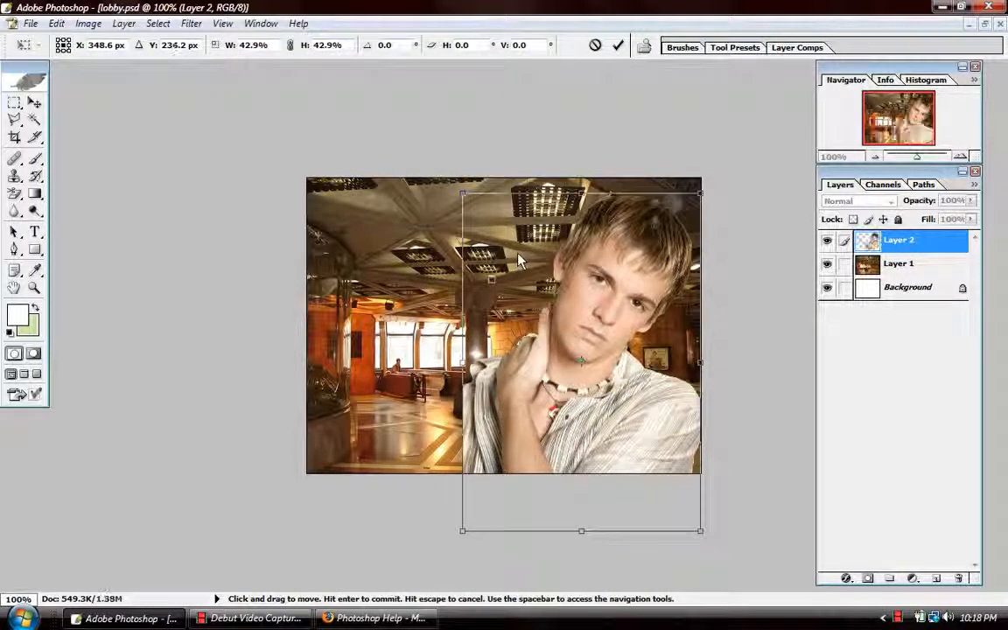
pyautogui.moveTo(464, 194); pyautogui.dragTo(522, 251)
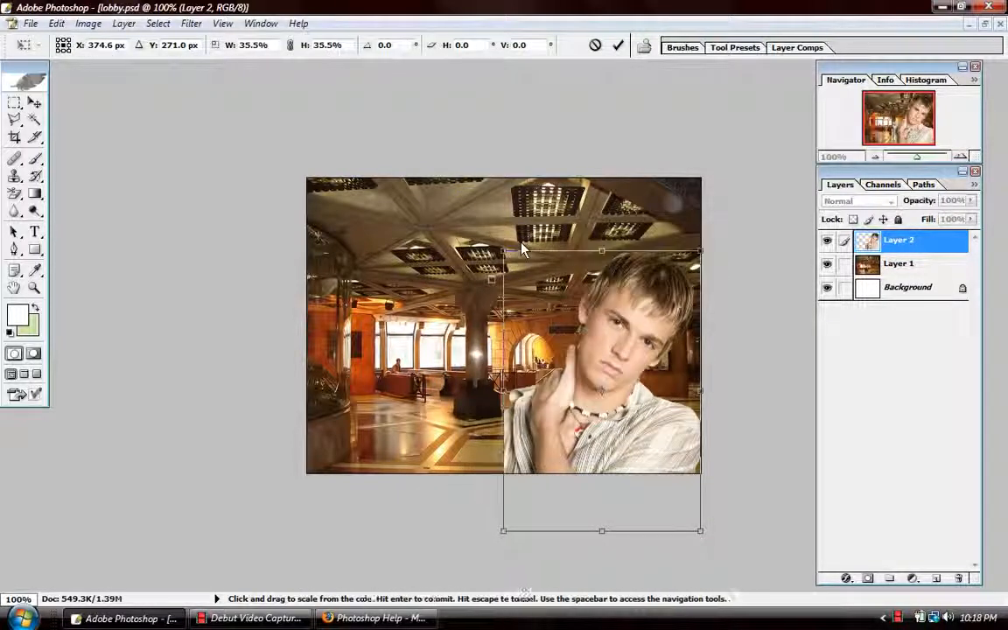
pyautogui.press('Return')
pyautogui.moveTo(508, 320); pyautogui.dragTo(416, 293)
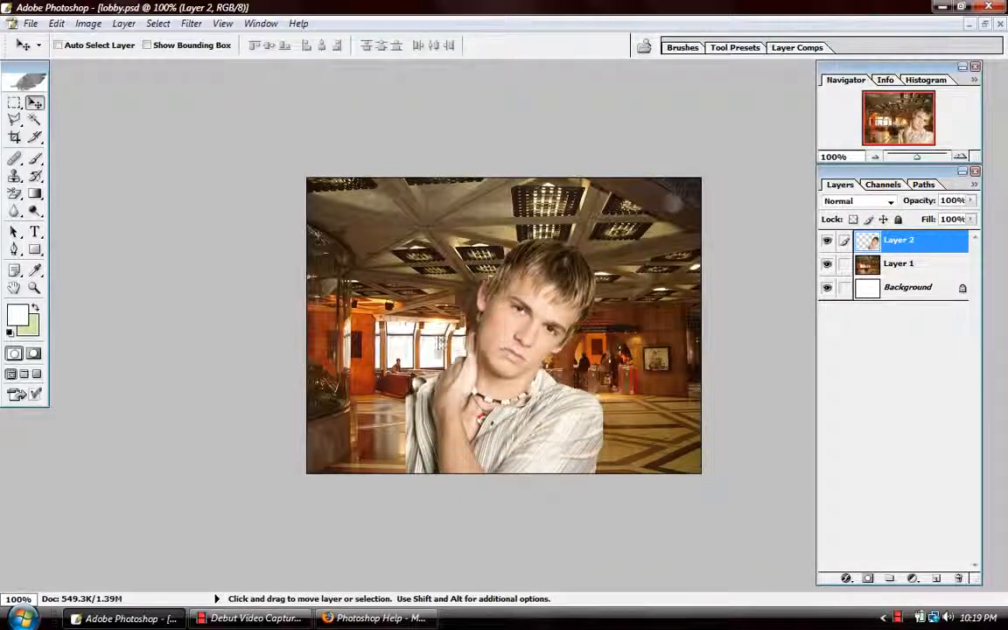
pyautogui.moveTo(477, 337); pyautogui.dragTo(372, 337)
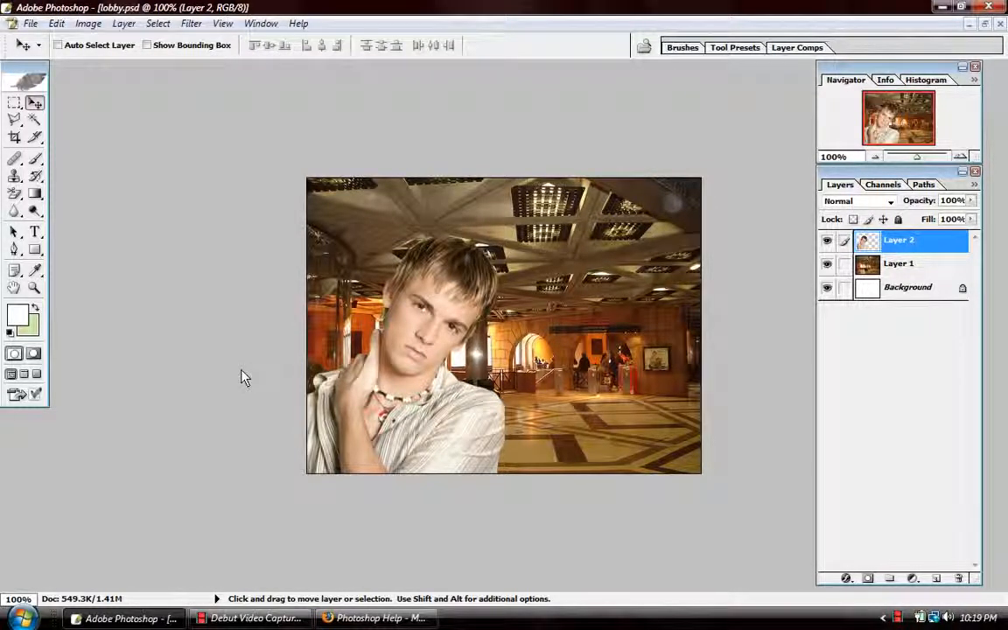
# Step: Restore lobby.psd to a floating window and close it without saving the changes
pyautogui.click(987, 24)
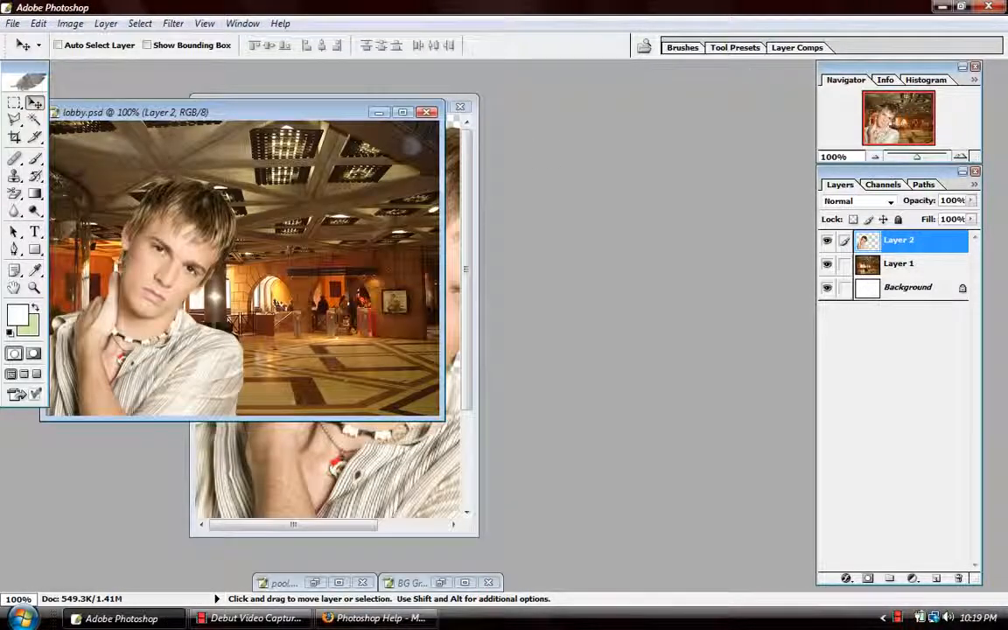
pyautogui.moveTo(296, 113); pyautogui.dragTo(582, 223)
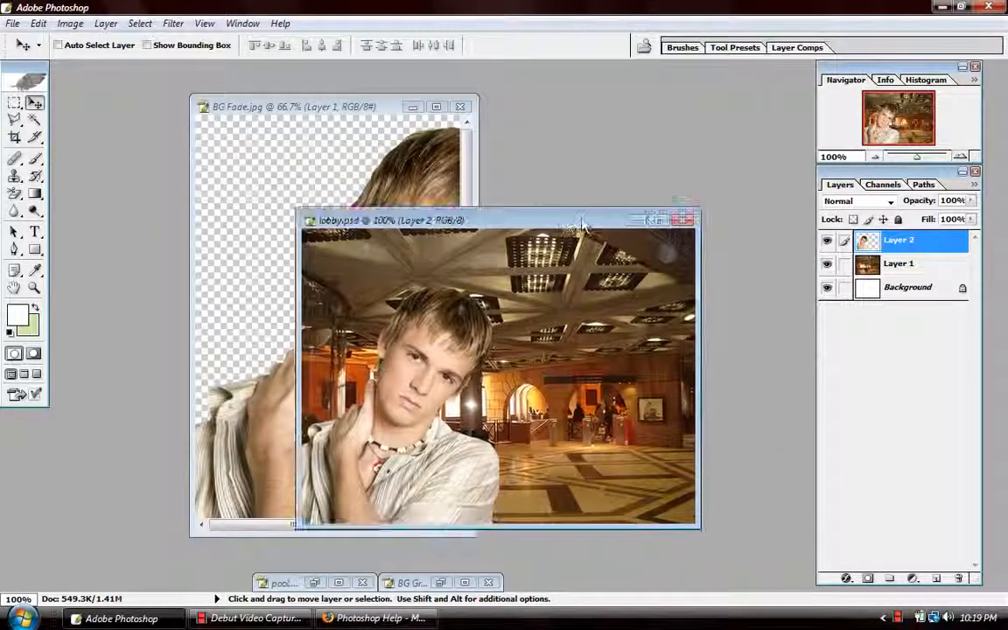
pyautogui.click(682, 220)
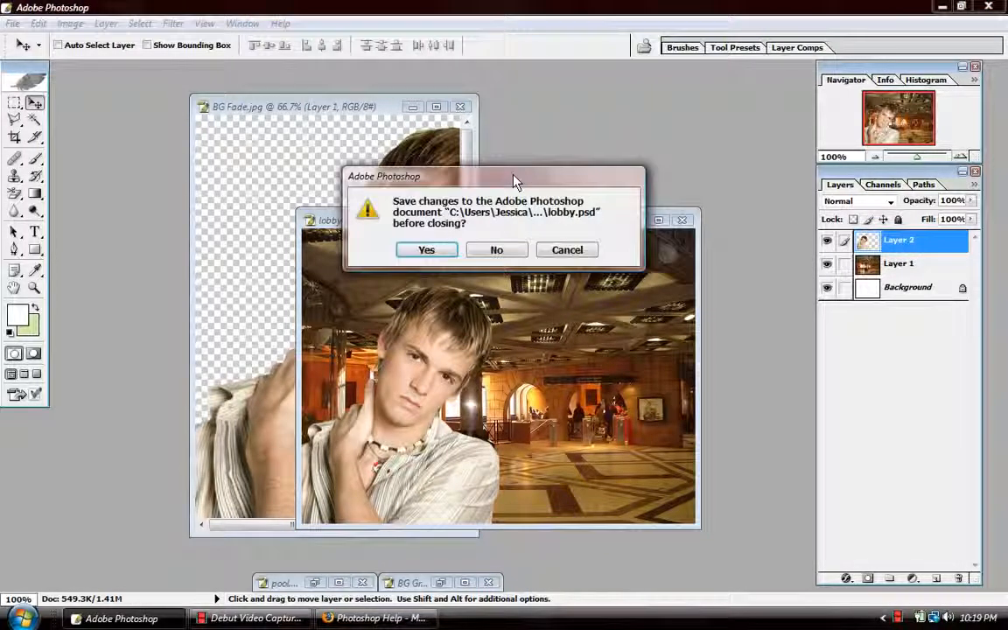
pyautogui.click(492, 250)
# Step: Maximize BG Fade.jpg, try cutting the bead necklace out of Layer 1 with the Polygonal Lasso, and undo the deletion
pyautogui.click(438, 107)
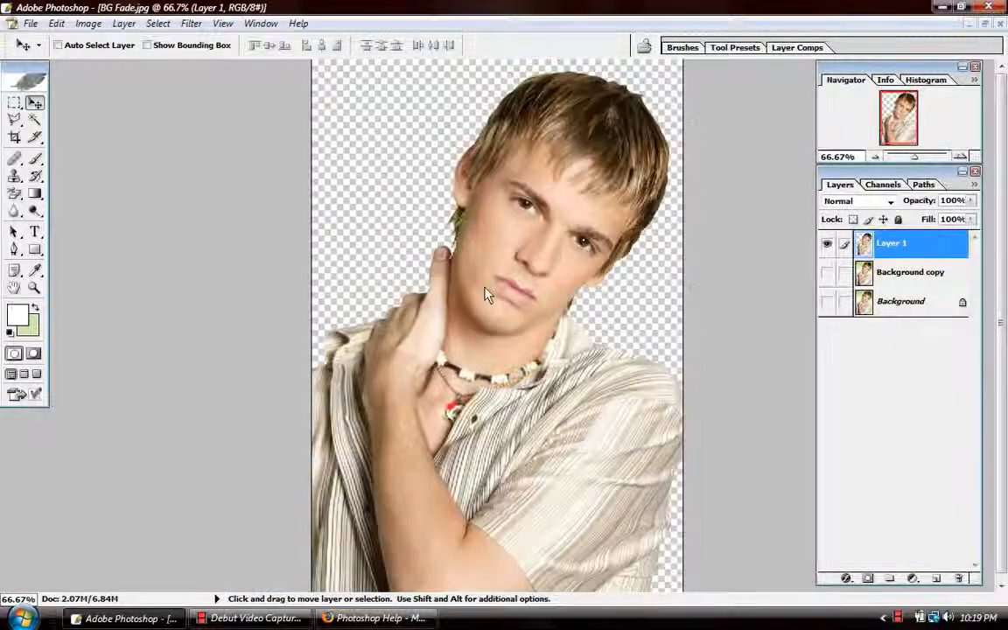
pyautogui.click(14, 120)
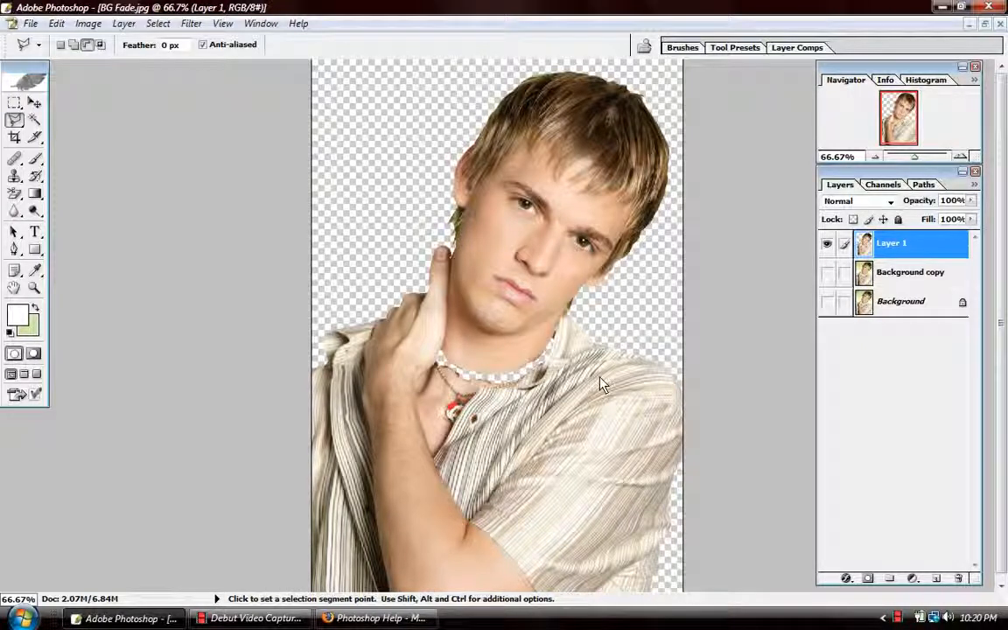
pyautogui.hotkey('ctrl', 'z')
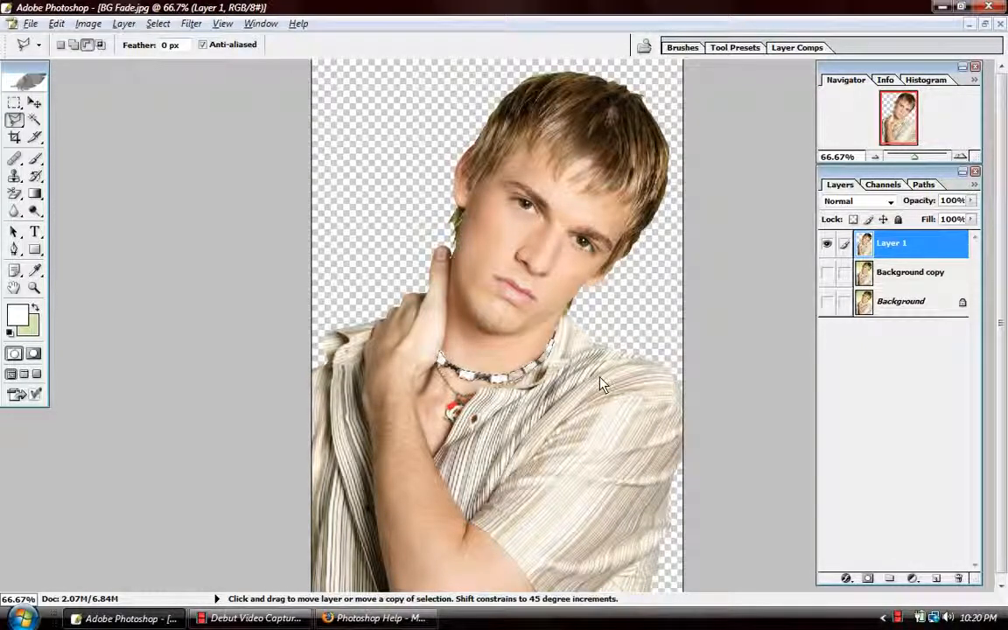
# Step: Restore BG Fade.jpg to a floating window and close it without saving the changes
pyautogui.click(985, 24)
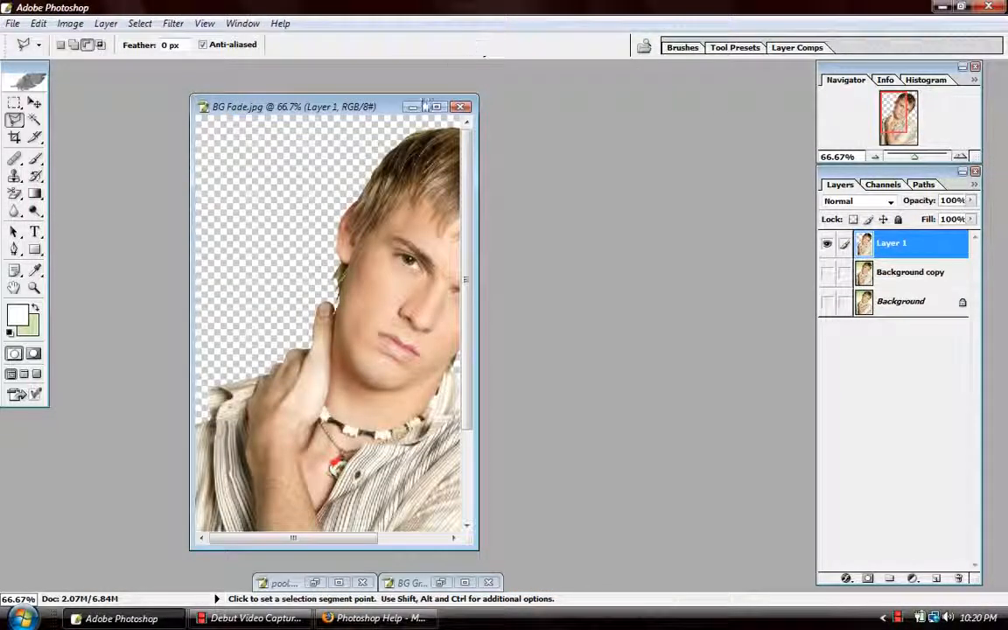
pyautogui.click(461, 107)
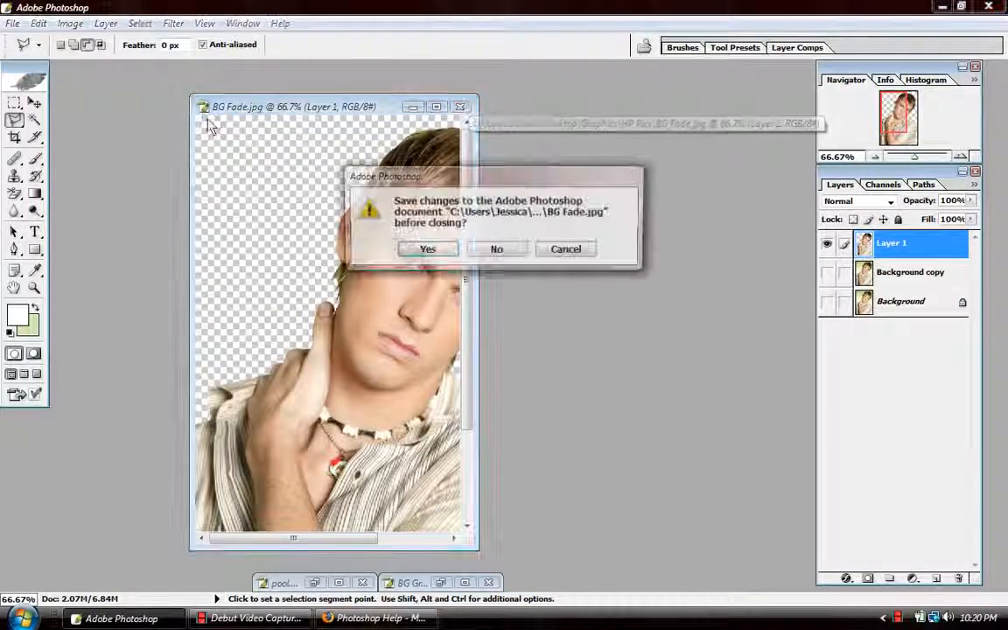
pyautogui.click(497, 250)
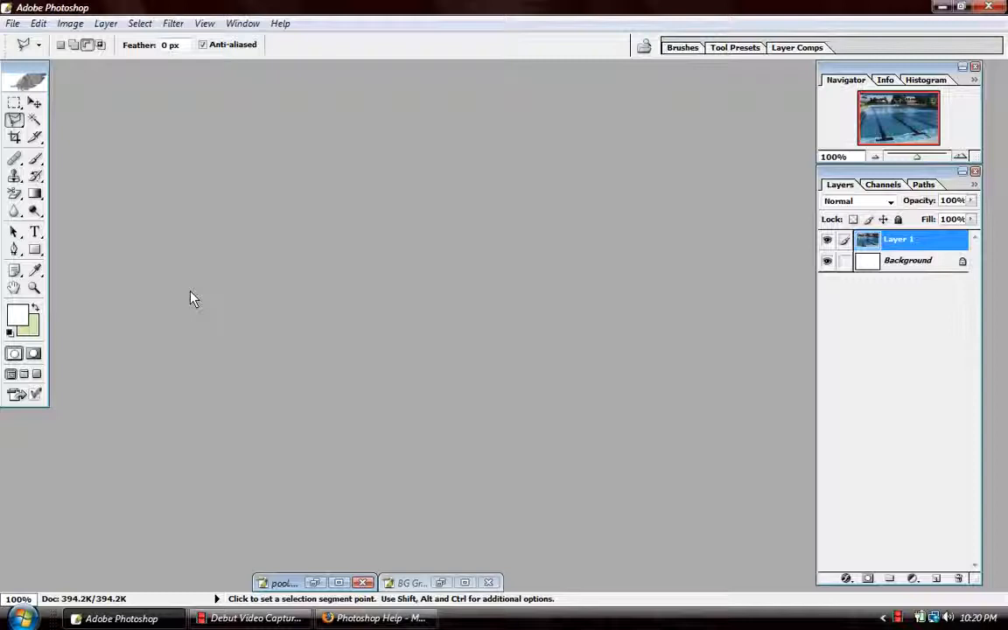
# Step: Switch to Firefox and look through the tutorial list on the Photoshop Help blog
pyautogui.click(378, 617)
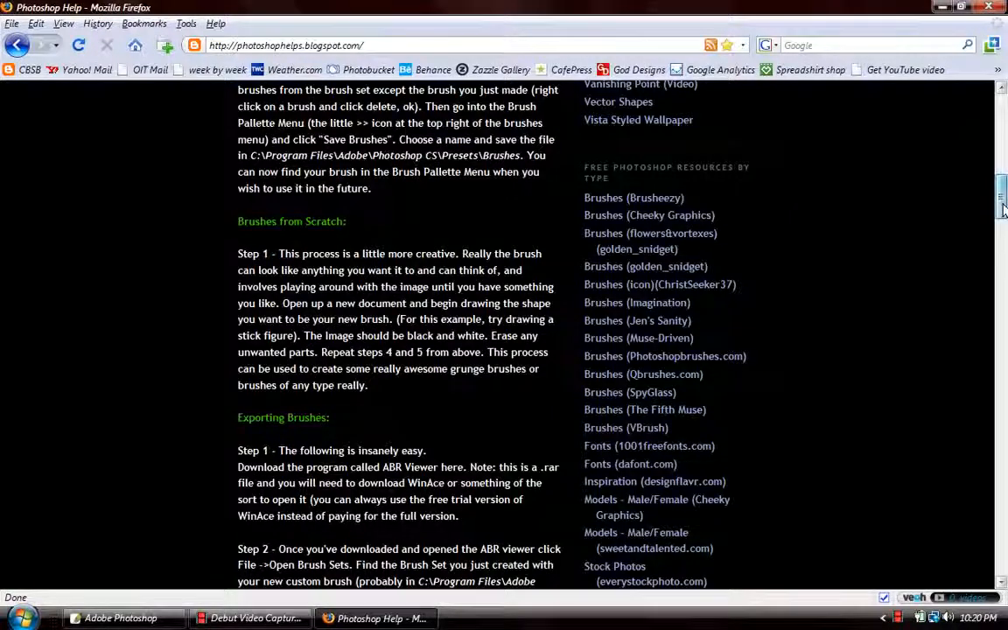
pyautogui.moveTo(1004, 208); pyautogui.dragTo(1004, 171)
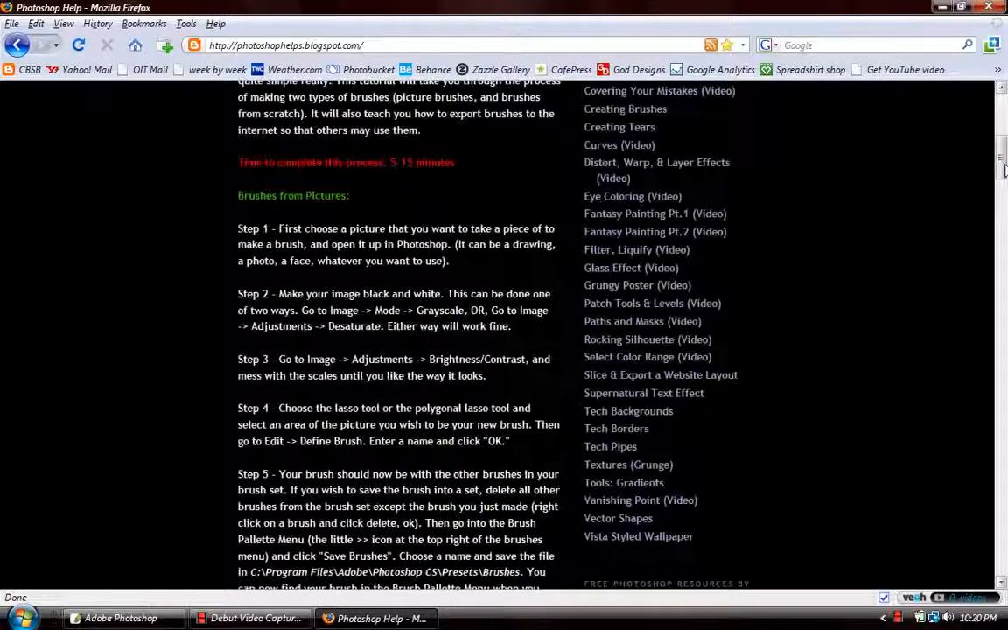